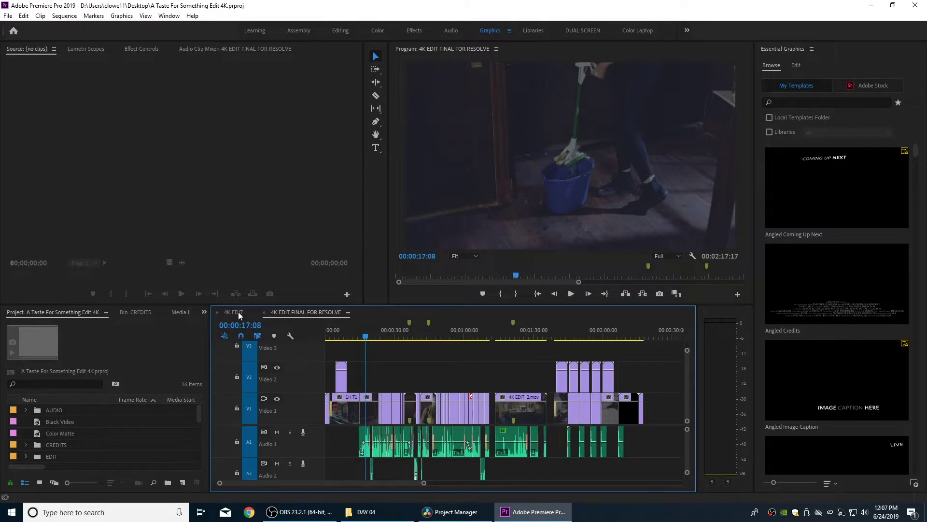
# - Show the 4K EDIT sequence in the timeline and maximize the Project panel to reveal all columns
pyautogui.click(239, 314)
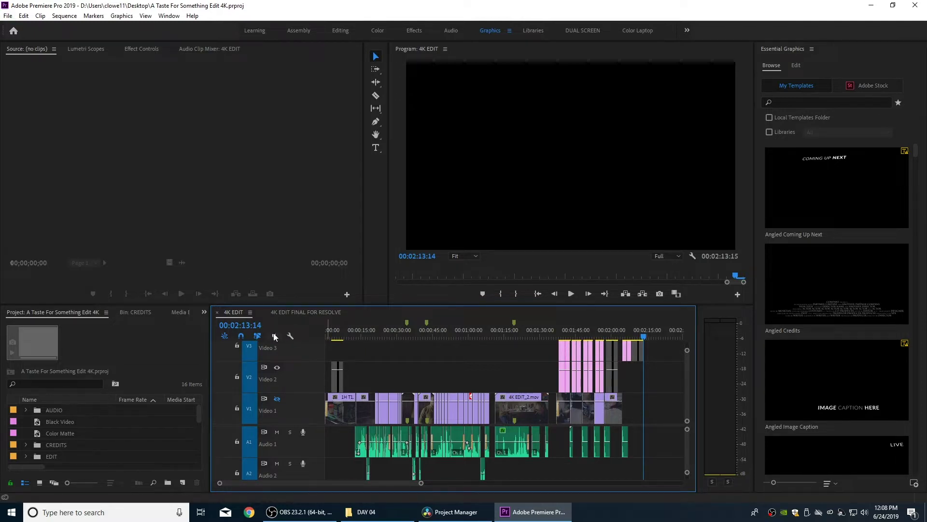
pyautogui.press('`')
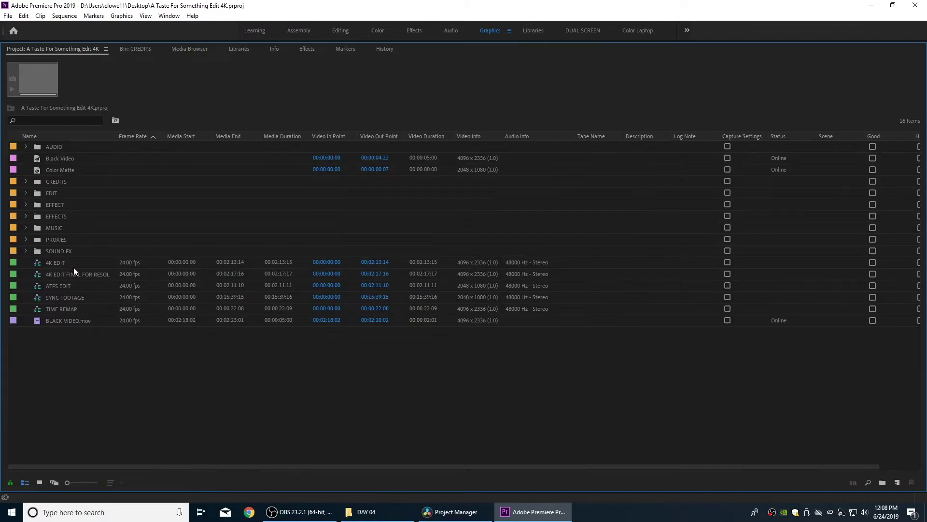
# - Change the 4K EDIT sequence's audio sample rate to 96000 Hz and restore the editing workspace
pyautogui.click(40, 264)
pyautogui.rightClick(40, 264)
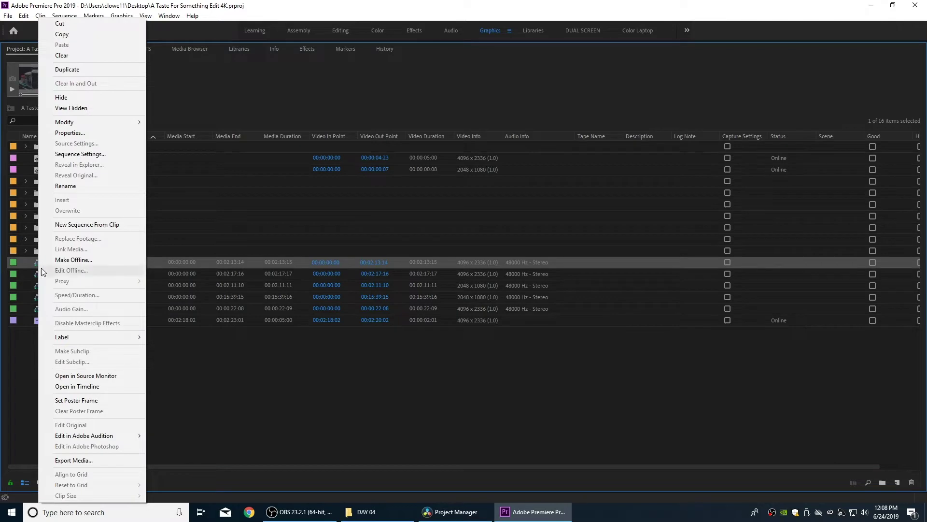
pyautogui.click(80, 154)
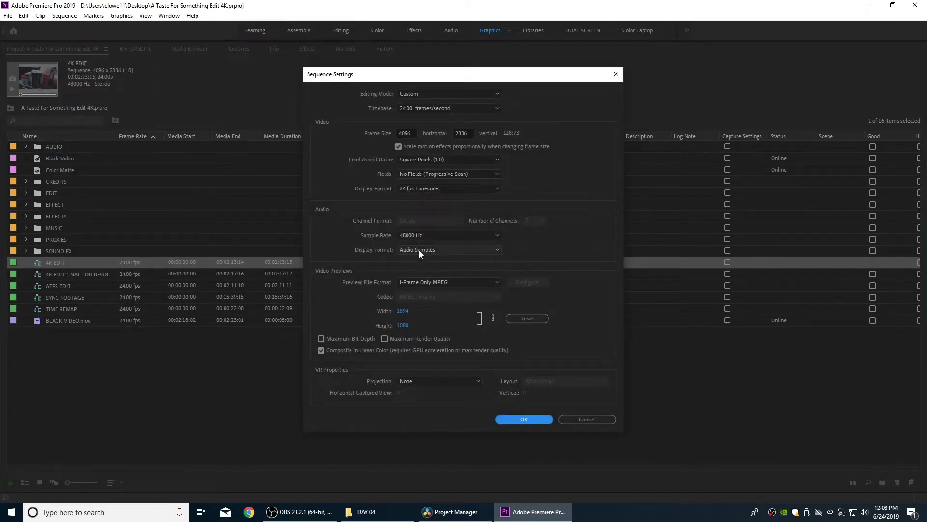
pyautogui.click(419, 235)
pyautogui.click(427, 286)
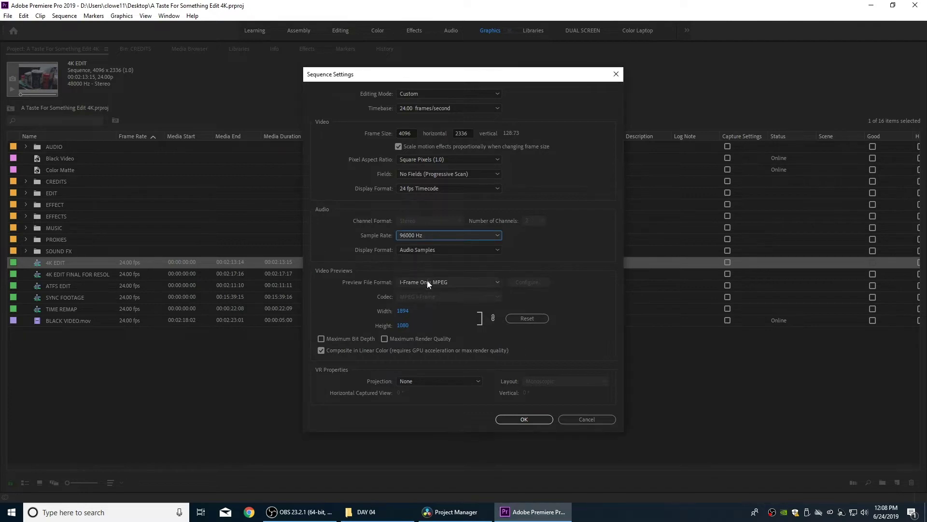
pyautogui.click(426, 252)
pyautogui.click(429, 246)
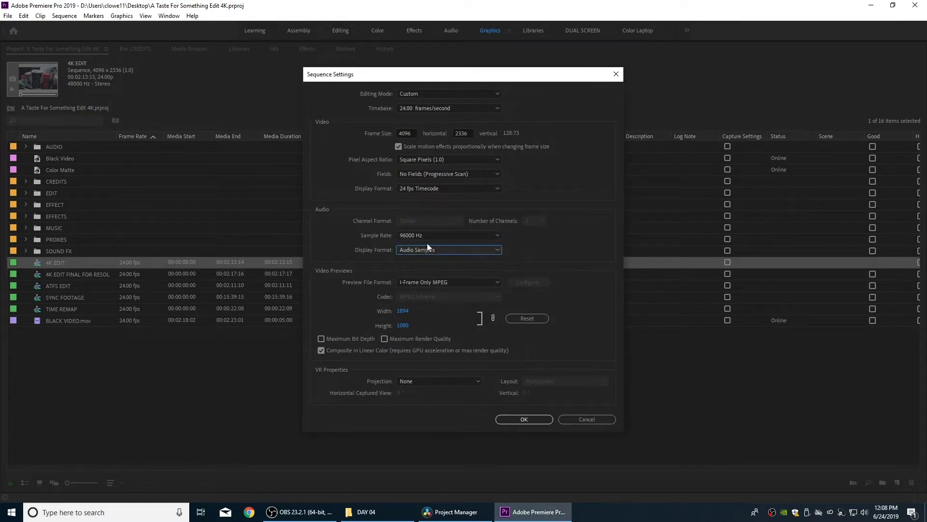
pyautogui.click(524, 419)
pyautogui.press('`')
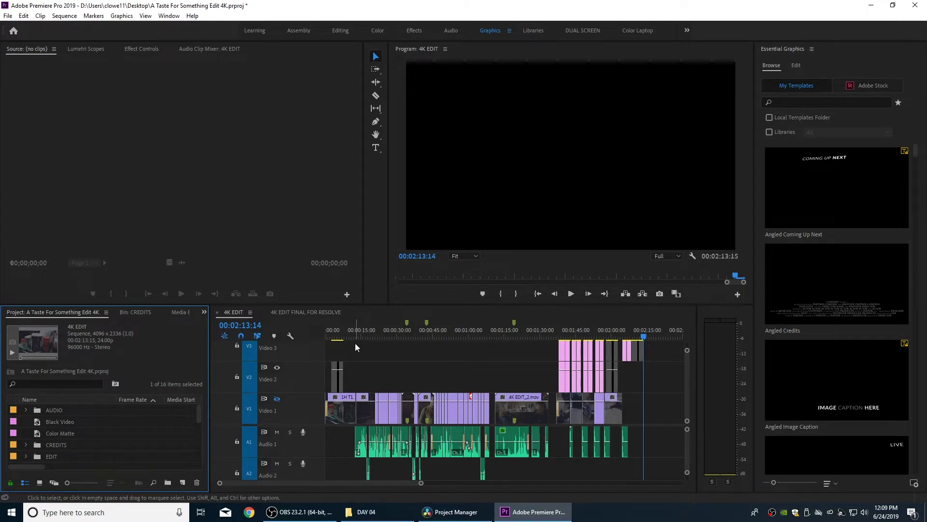
# - Switch to 4K EDIT FINAL FOR RESOLVE and set its sequence sample rate to 96000 Hz
pyautogui.click(366, 328)
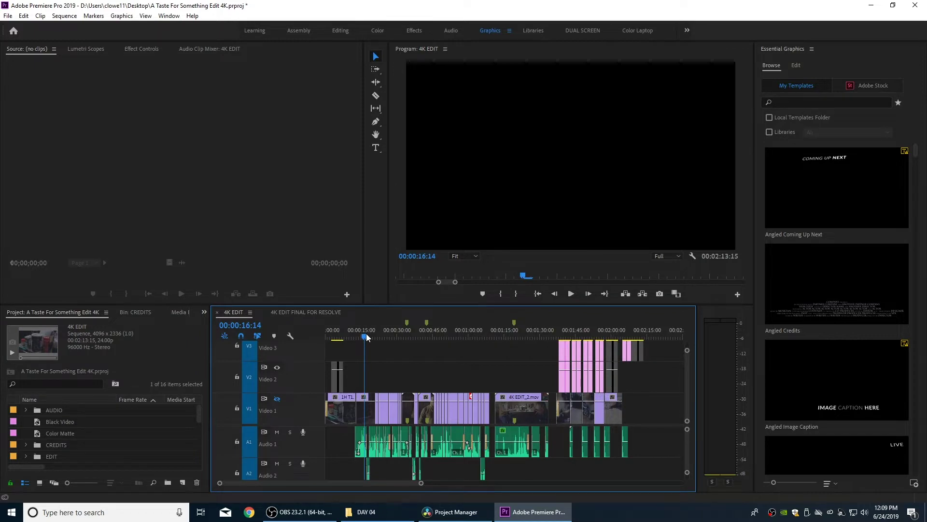
pyautogui.click(306, 312)
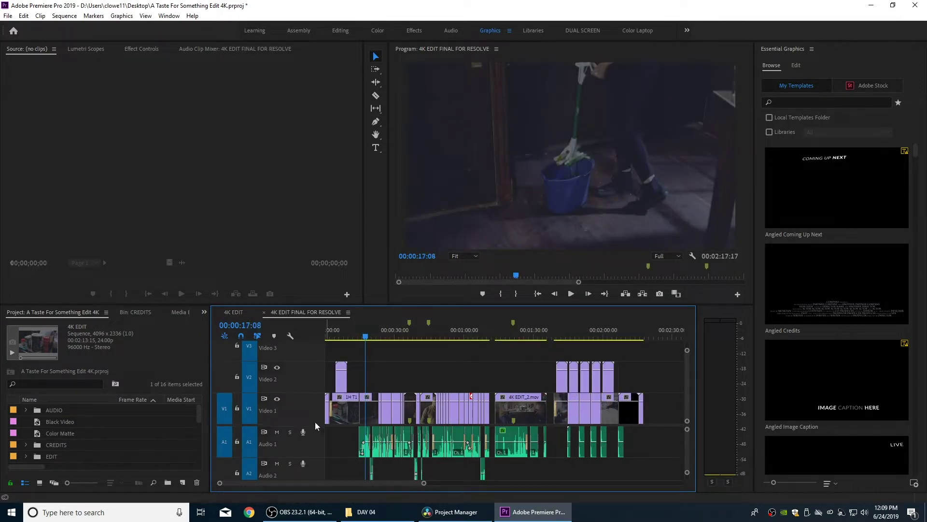
pyautogui.press('`')
pyautogui.press('`')
pyautogui.press('`')
pyautogui.click(53, 278)
pyautogui.rightClick(54, 278)
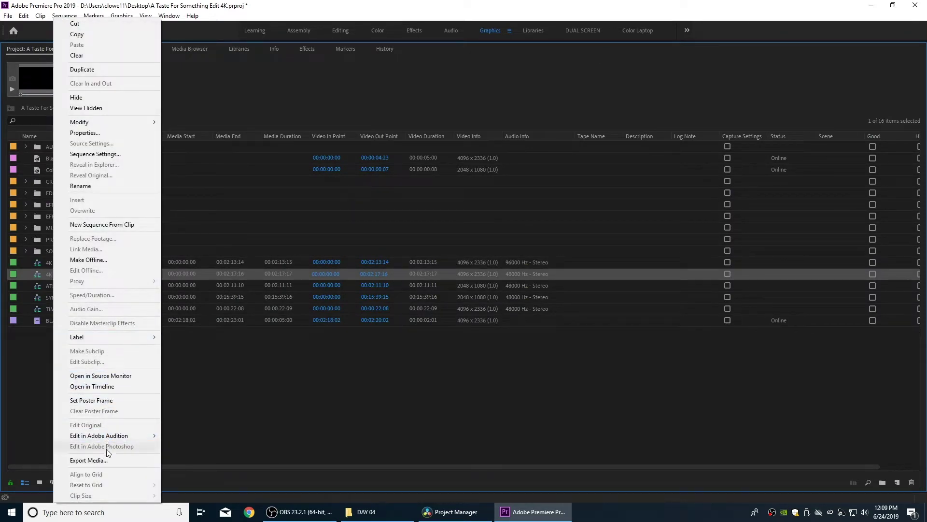
pyautogui.click(104, 155)
pyautogui.click(426, 240)
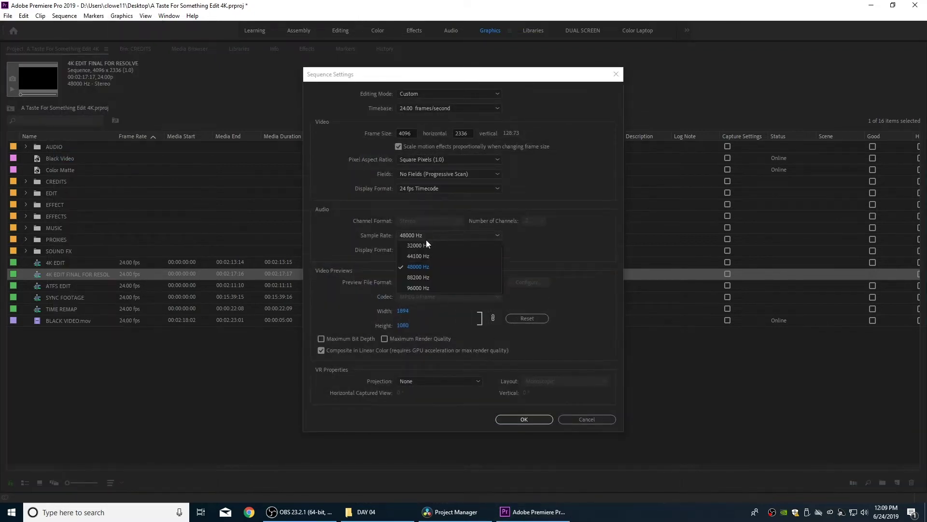
pyautogui.click(423, 285)
pyautogui.click(529, 419)
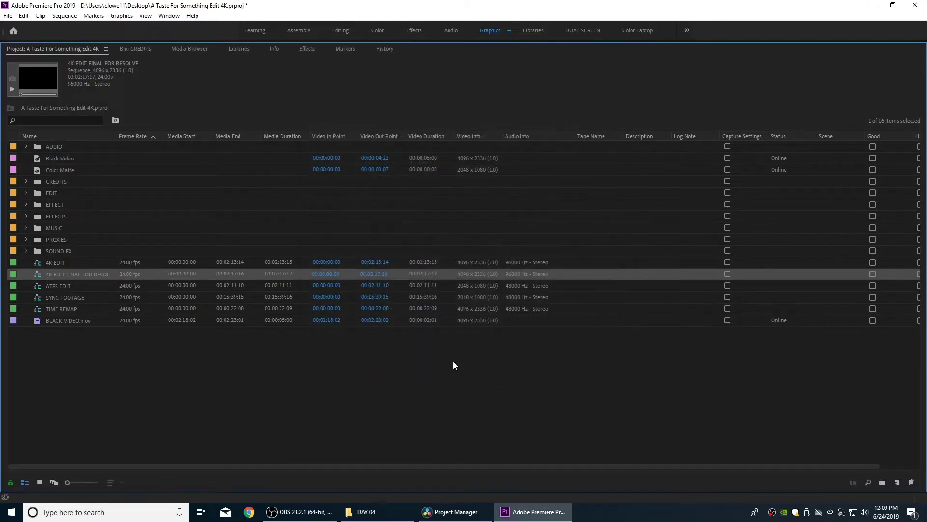
pyautogui.doubleClick(37, 273)
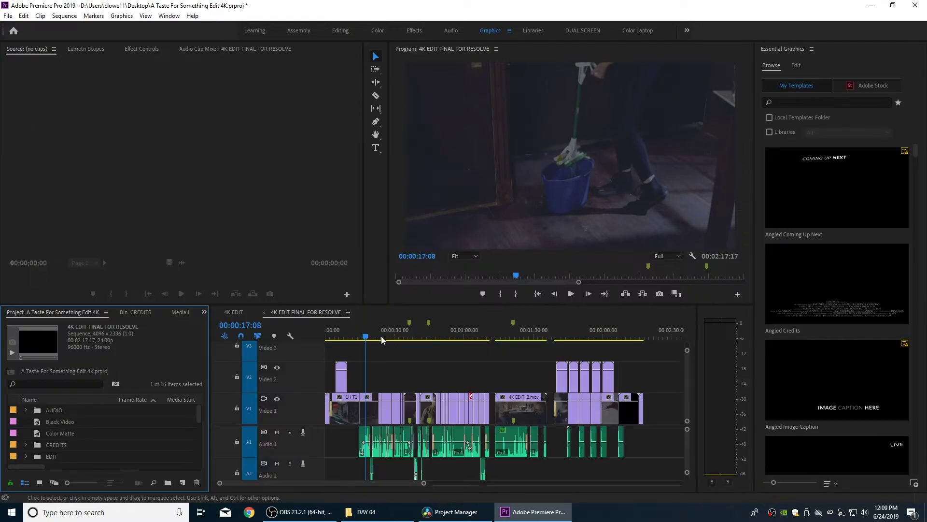
# - Start an export of the sequence with video disabled and Waveform Audio as the format
pyautogui.click(339, 313)
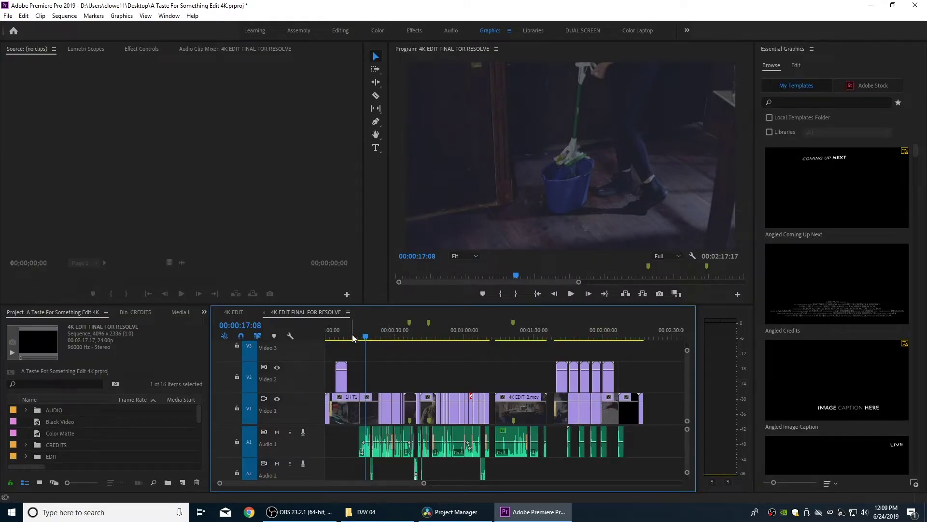
pyautogui.click(352, 335)
pyautogui.hotkey('ctrl', 'm')
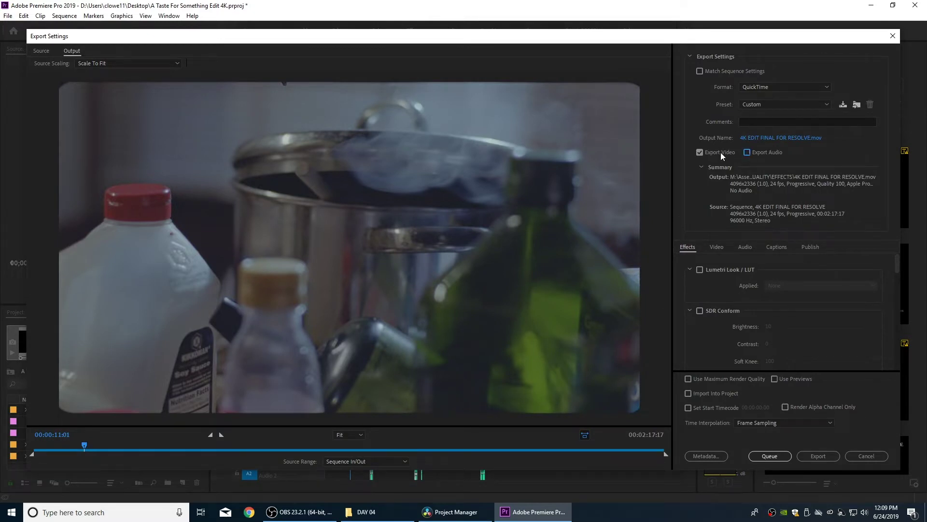
pyautogui.click(700, 152)
pyautogui.click(770, 87)
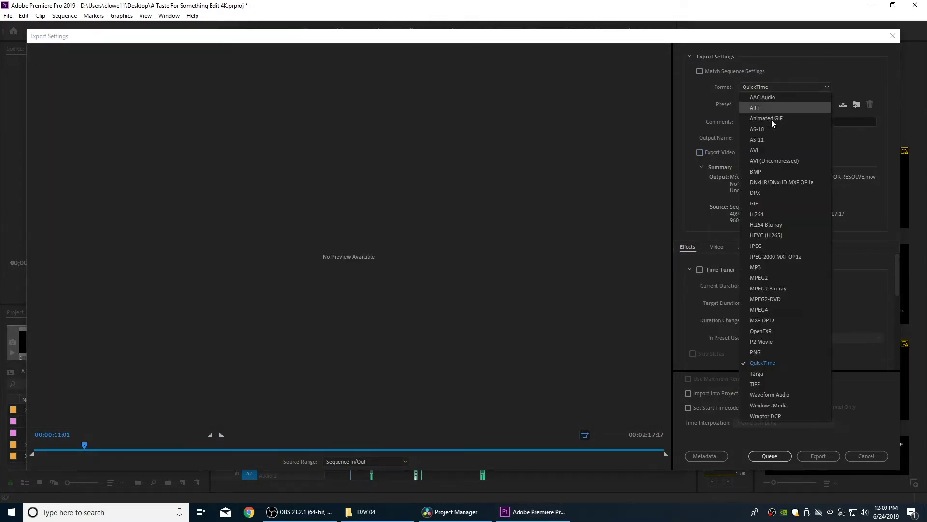
pyautogui.click(792, 394)
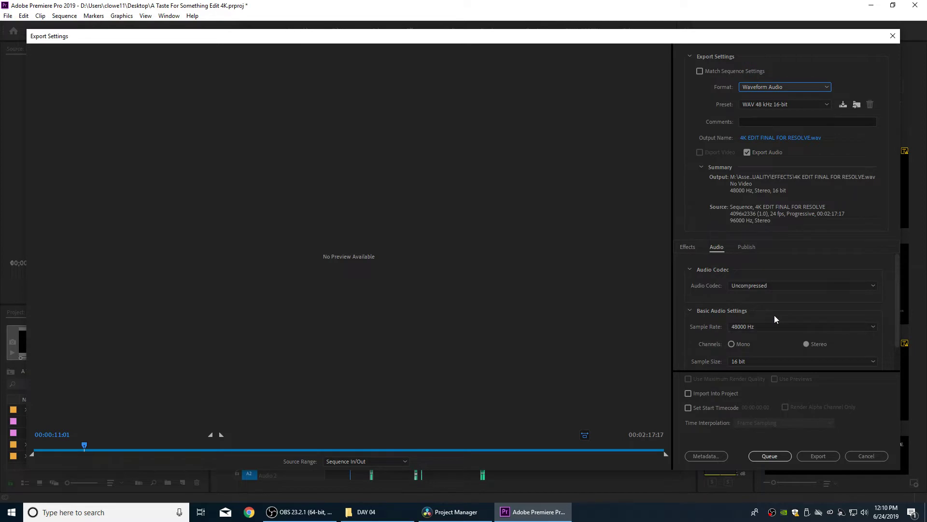
# - Set the WAV export to 24 bit sample size at 96000 Hz and choose its output location
pyautogui.moveTo(894, 267); pyautogui.dragTo(894, 299)
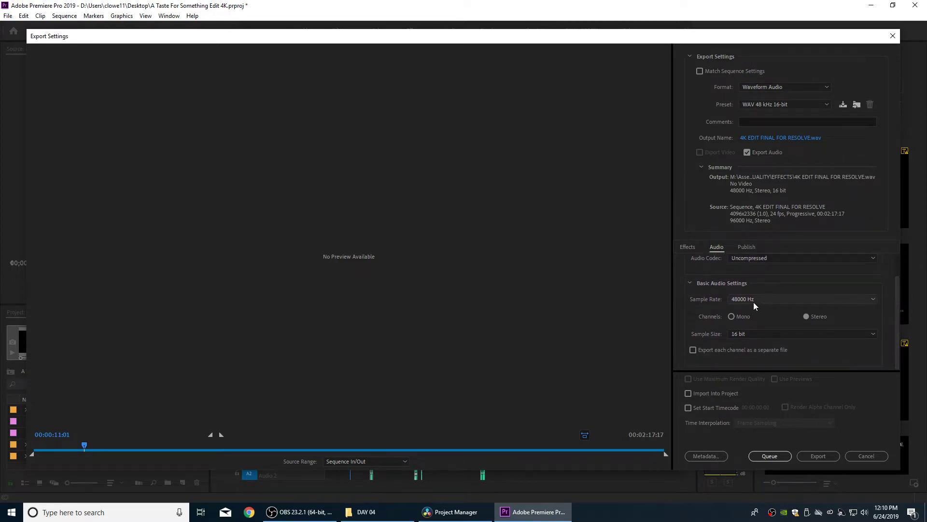
pyautogui.click(750, 334)
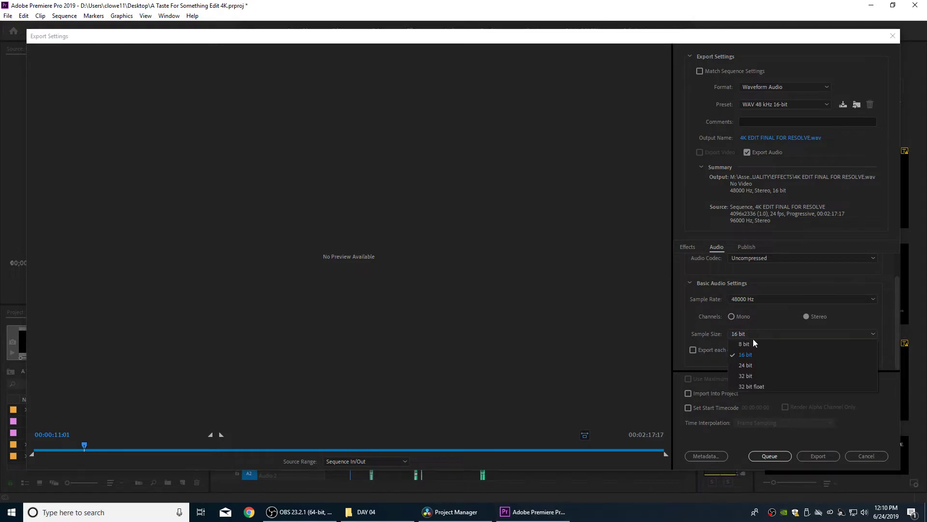
pyautogui.click(751, 363)
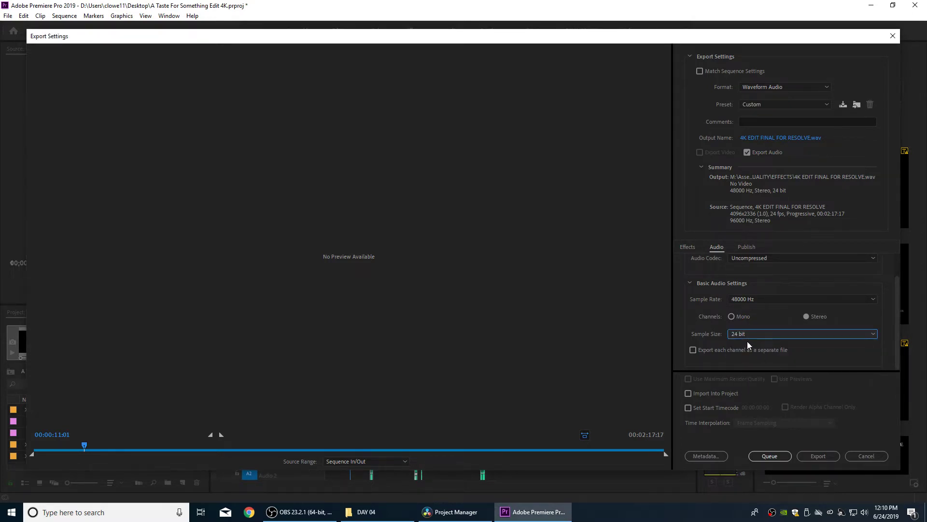
pyautogui.click(752, 299)
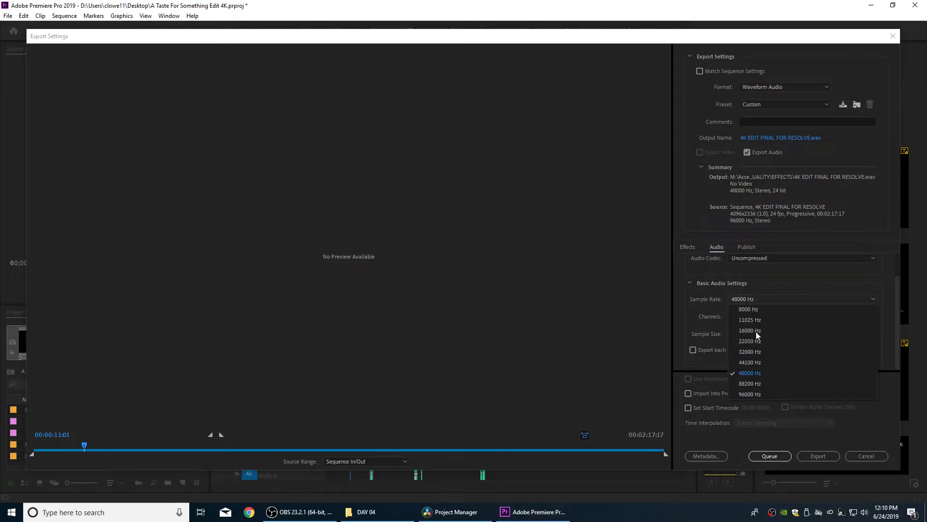
pyautogui.click(755, 390)
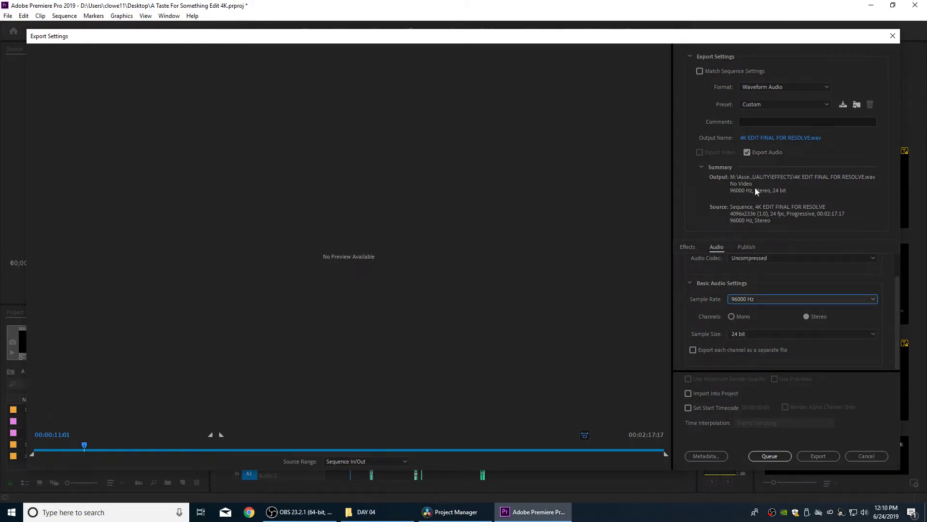
pyautogui.click(764, 138)
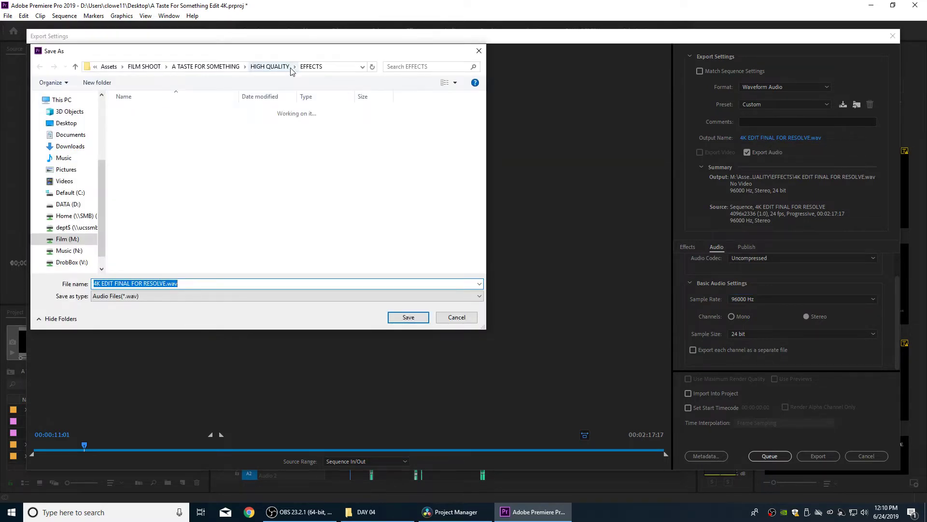
# - Rename the output to 4K EDIT FINAL SOUND MIX.wav and export the audio
pyautogui.moveTo(190, 284); pyautogui.dragTo(89, 284)
pyautogui.click(165, 284)
pyautogui.press('BackSpace')
pyautogui.press('BackSpace')
pyautogui.press('BackSpace')
pyautogui.press('BackSpace')
pyautogui.press('BackSpace')
pyautogui.press('BackSpace')
pyautogui.press('BackSpace')
pyautogui.press('BackSpace')
pyautogui.press('BackSpace')
pyautogui.press('BackSpace')
pyautogui.press('BackSpace')
pyautogui.write('SOUND MIX')
pyautogui.press('Return')
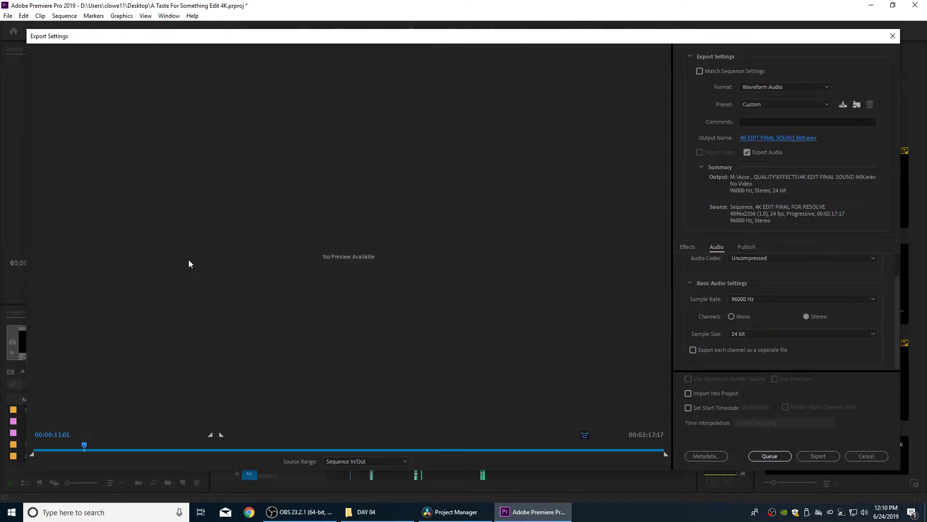
pyautogui.click(818, 456)
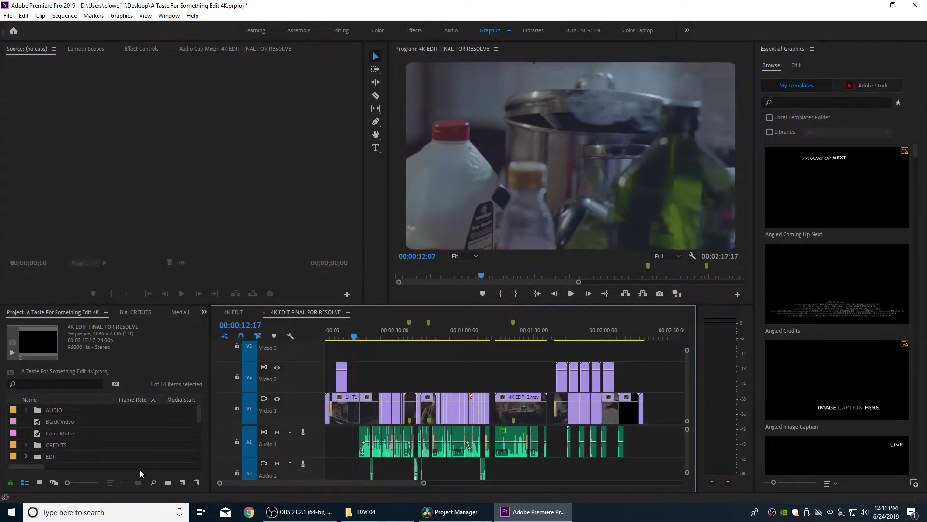
# - Maximize the timeline and delete the two empty top video tracks
pyautogui.press('`')
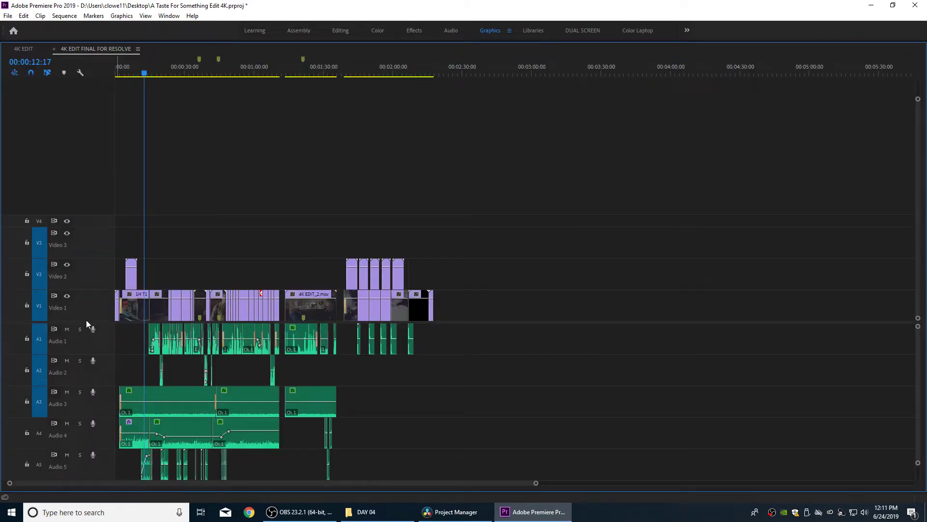
pyautogui.moveTo(86, 321); pyautogui.dragTo(48, 207)
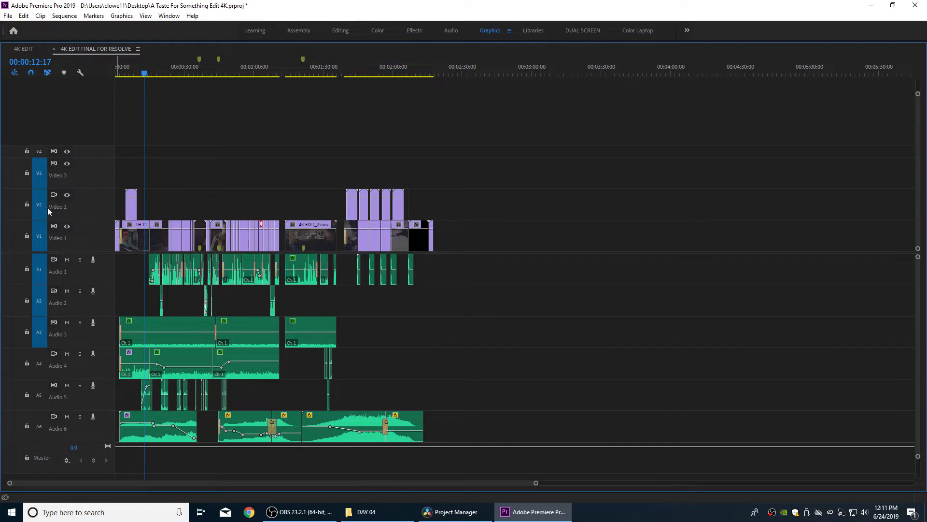
pyautogui.rightClick(94, 165)
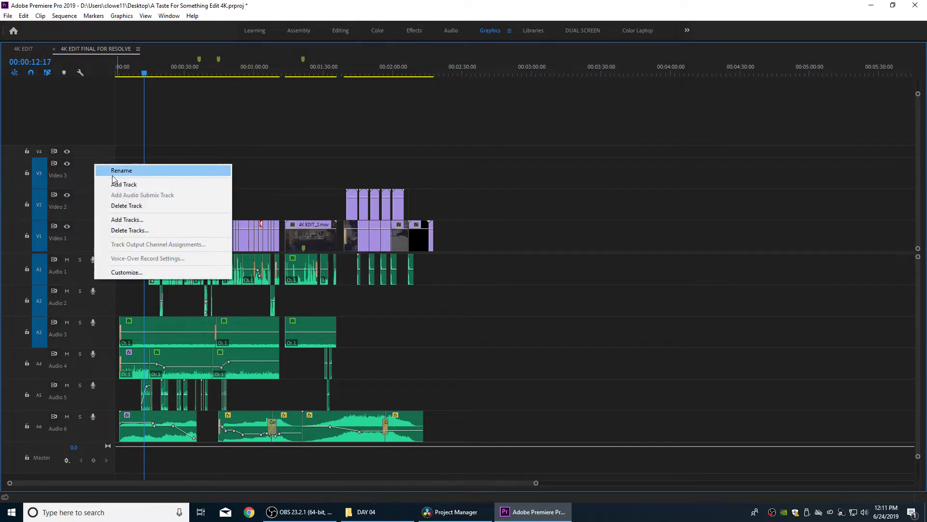
pyautogui.click(127, 205)
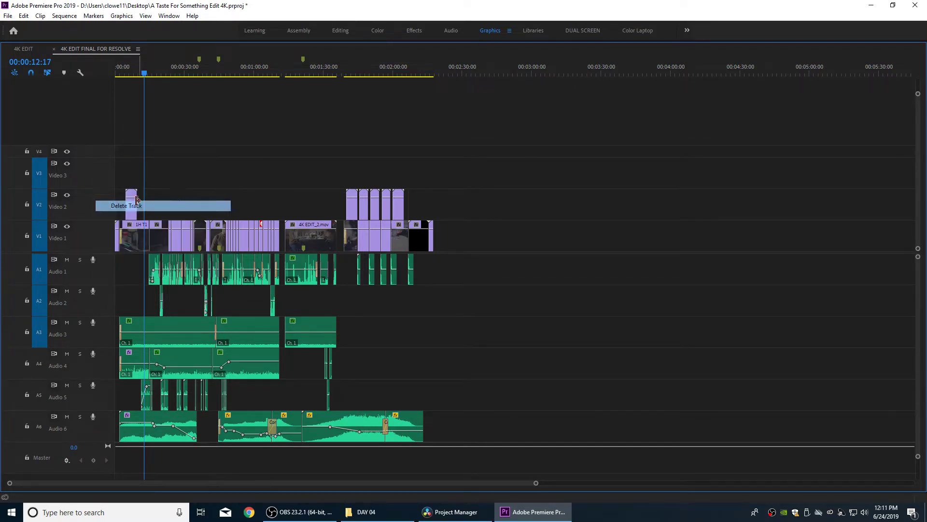
pyautogui.rightClick(99, 188)
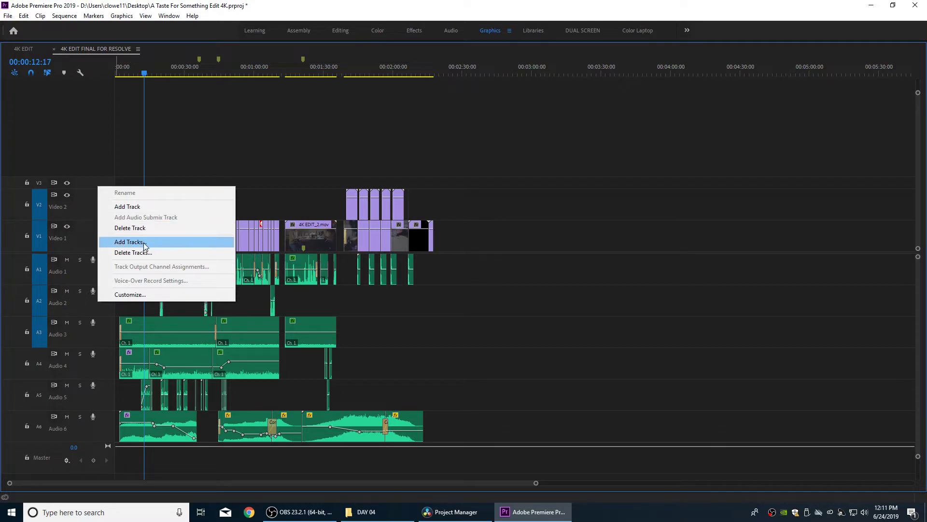
pyautogui.click(140, 228)
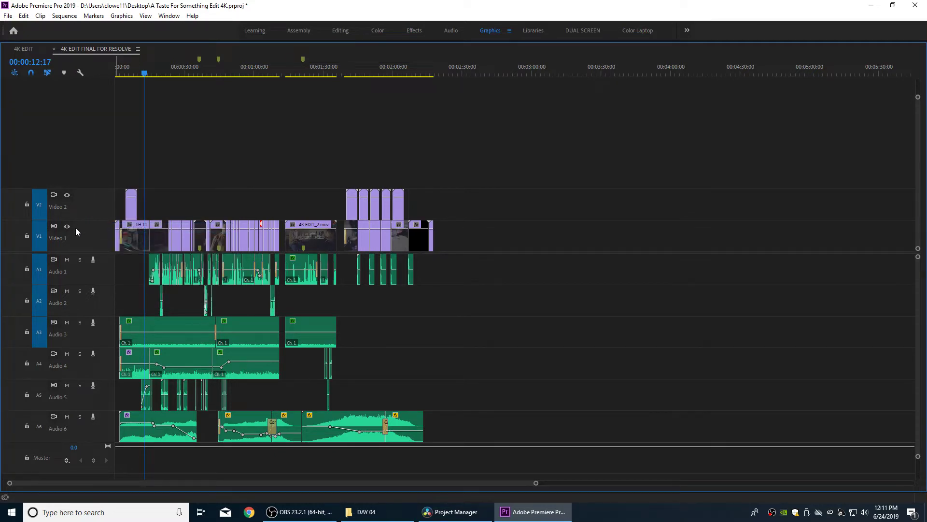
# - Lock Video 1 and Video 2, then delete all audio clips from the sequence
pyautogui.click(26, 235)
pyautogui.click(26, 204)
pyautogui.hotkey('ctrl', 'a')
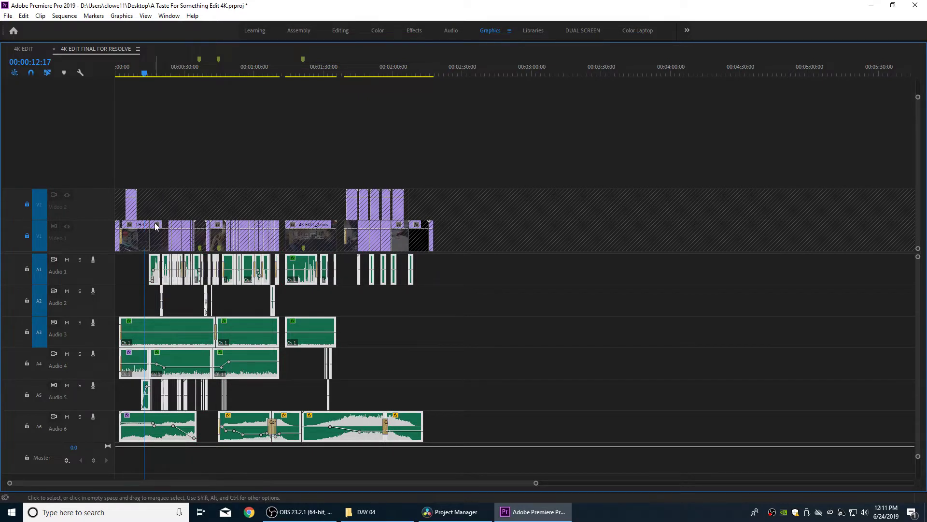
pyautogui.press('Delete')
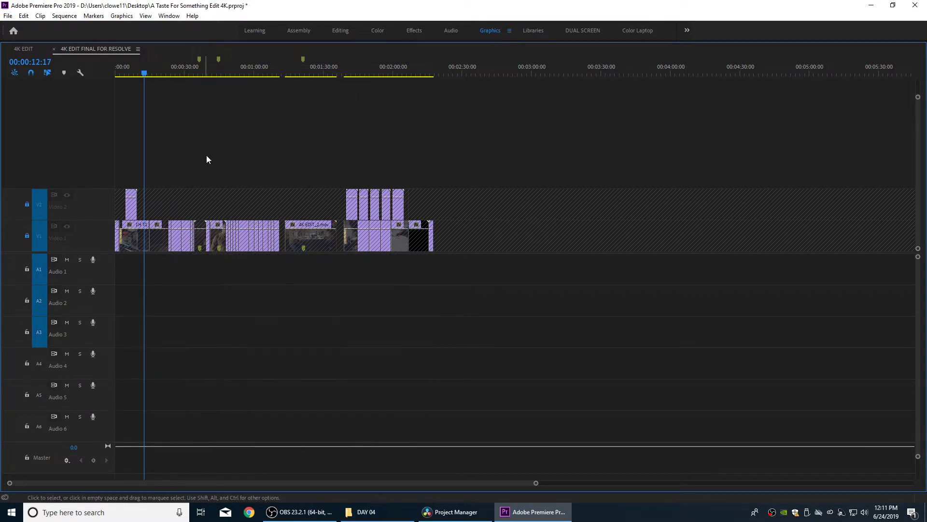
pyautogui.click(24, 48)
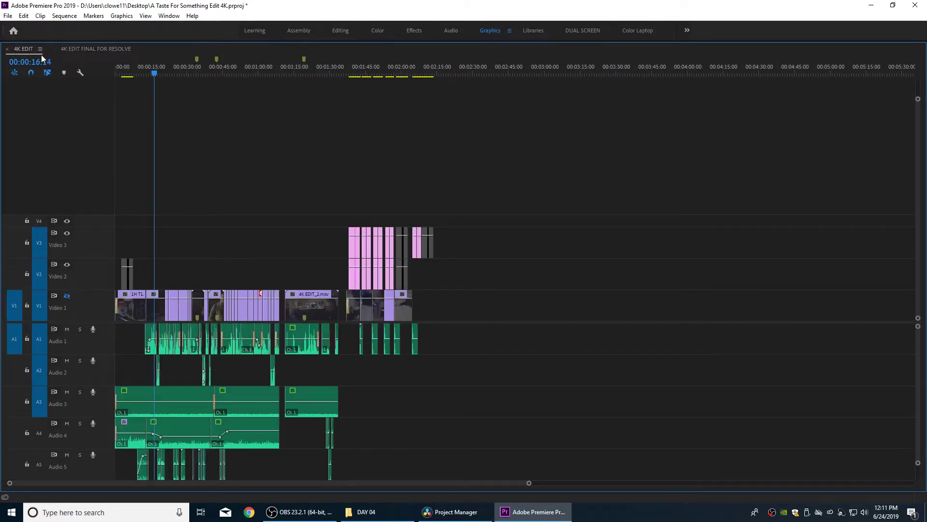
pyautogui.click(96, 49)
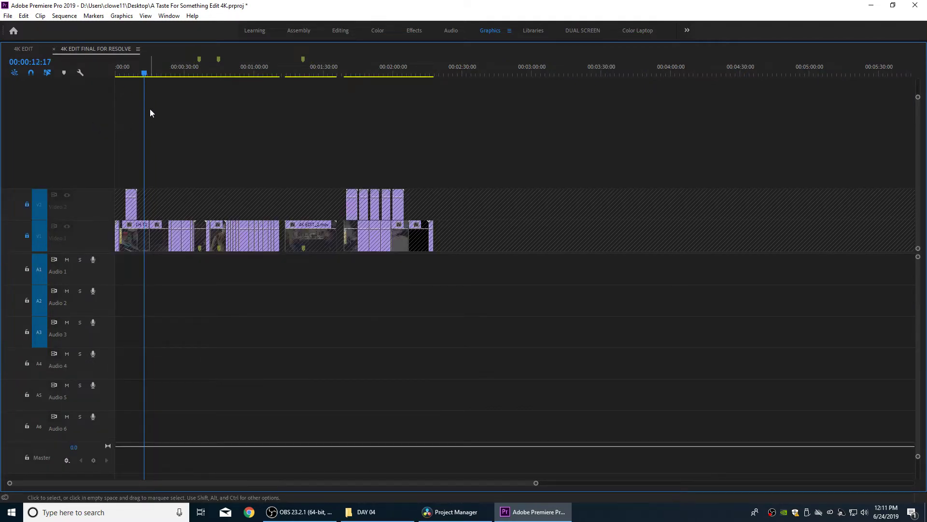
# - Unlock Video 1 and Video 2, restore the workspace layout, and bring up the import dialog
pyautogui.press('=')
pyautogui.click(27, 236)
pyautogui.click(27, 204)
pyautogui.press('`')
pyautogui.hotkey('ctrl', 'i')
# - Import 4K EDIT FINAL SOUND MIX.wav and place it on Audio 1 at the sequence start
pyautogui.doubleClick(130, 87)
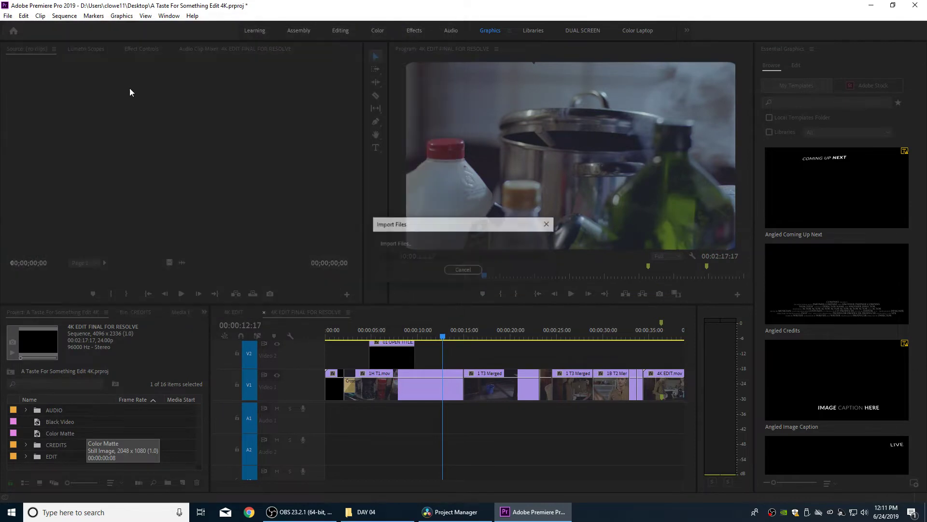
pyautogui.moveTo(44, 453); pyautogui.dragTo(333, 418)
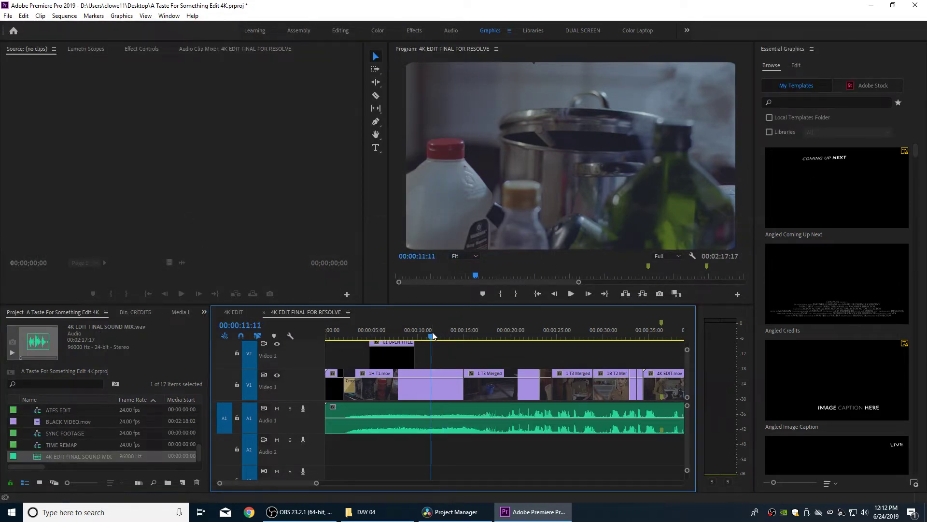
pyautogui.click(431, 332)
pyautogui.press('\\')
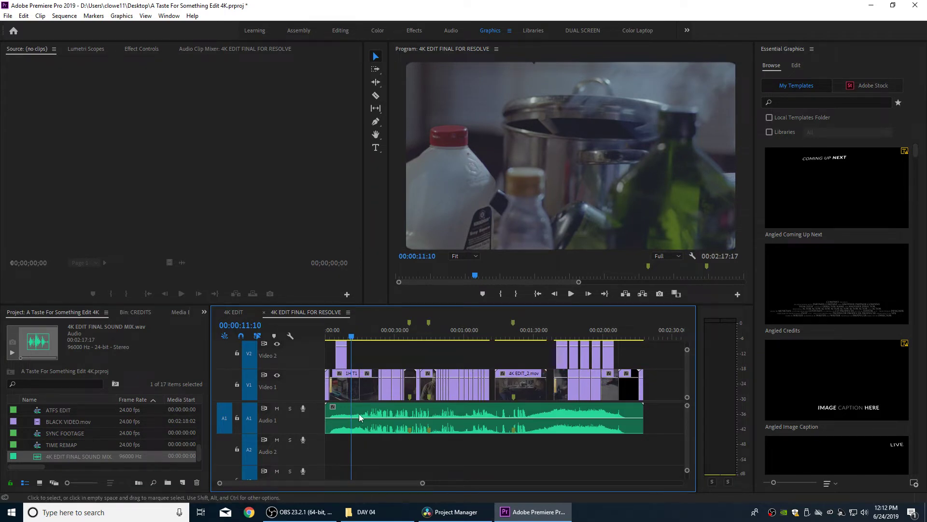
pyautogui.moveTo(290, 402); pyautogui.dragTo(280, 429)
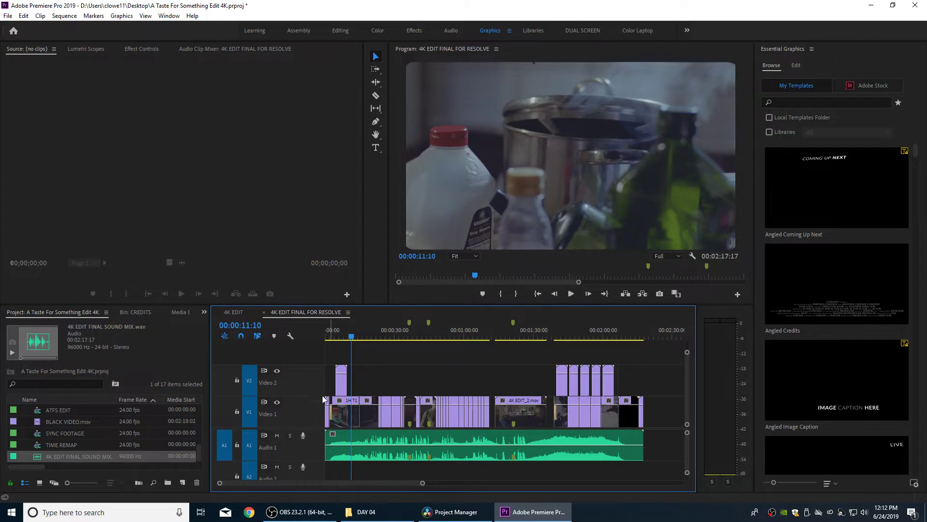
pyautogui.press('`')
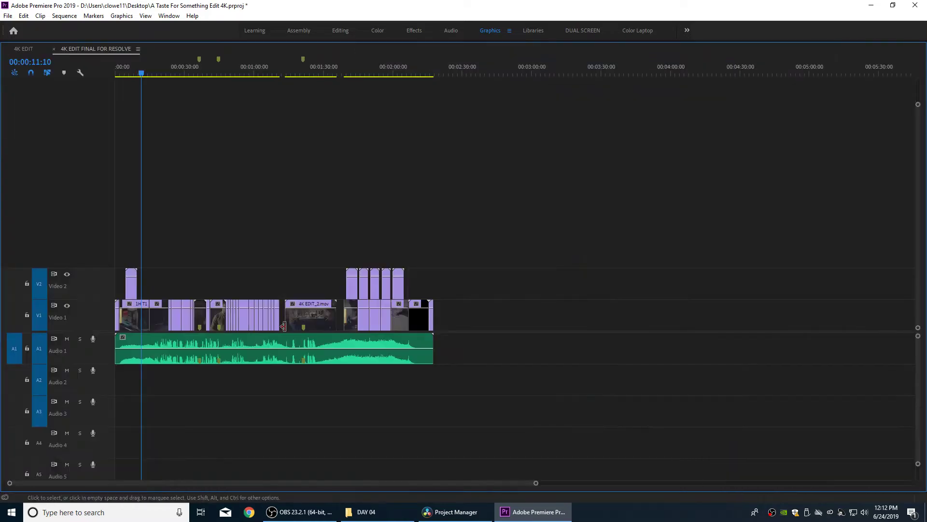
pyautogui.rightClick(102, 392)
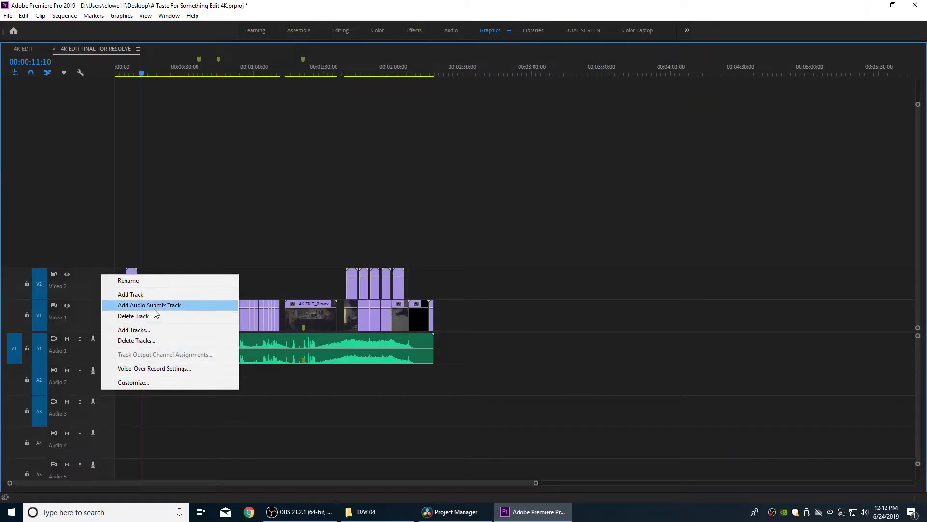
# - Delete all empty audio tracks, keeping only Audio 1, and restore the standard workspace
pyautogui.click(156, 343)
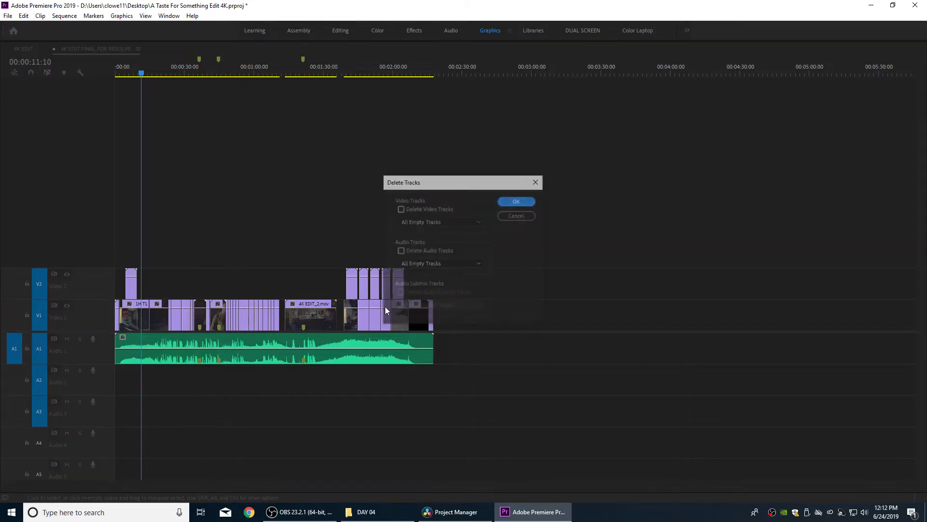
pyautogui.click(401, 250)
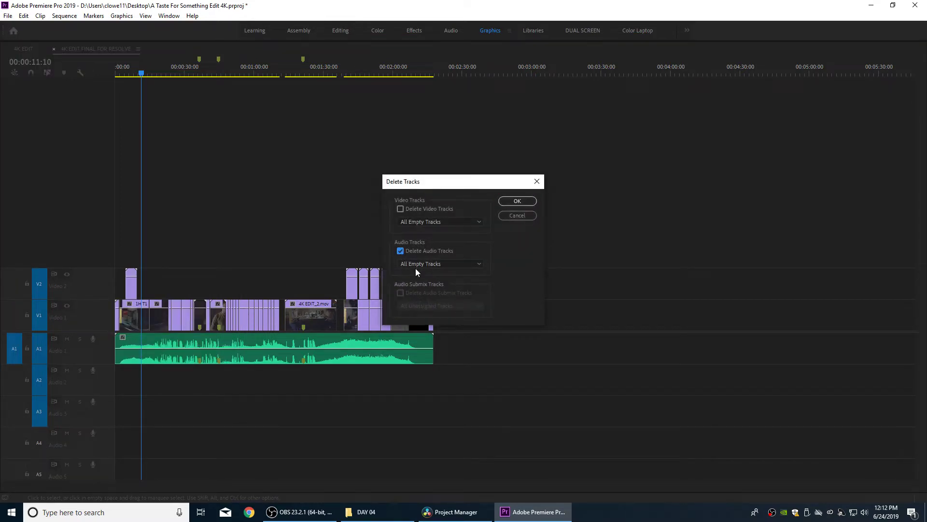
pyautogui.click(521, 199)
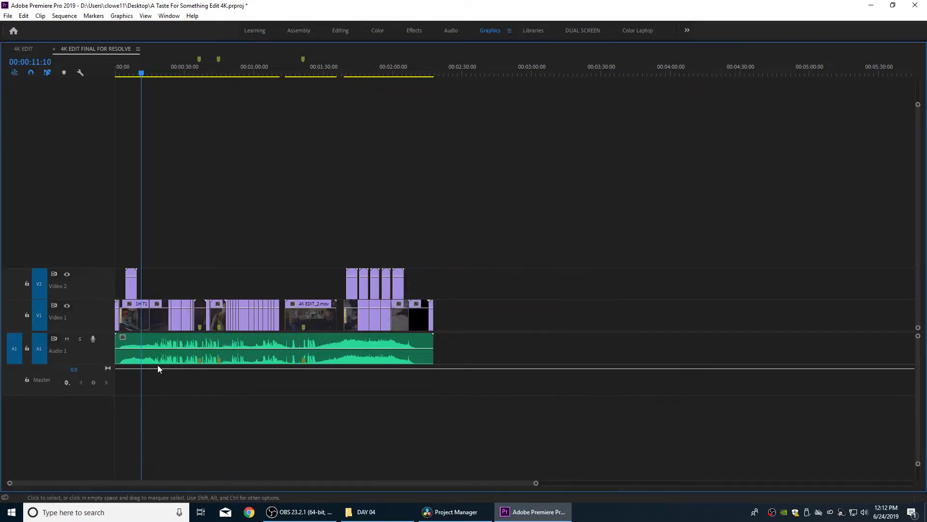
pyautogui.press('\\')
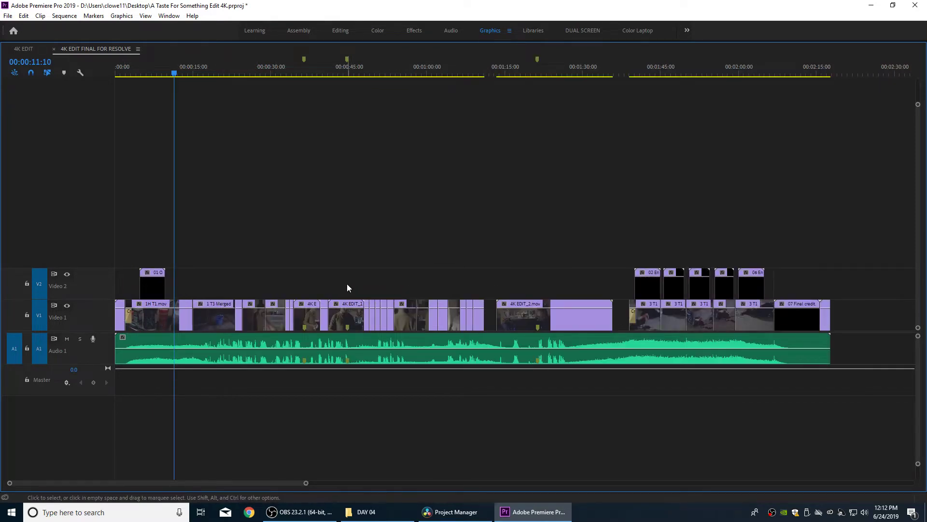
pyautogui.press('`')
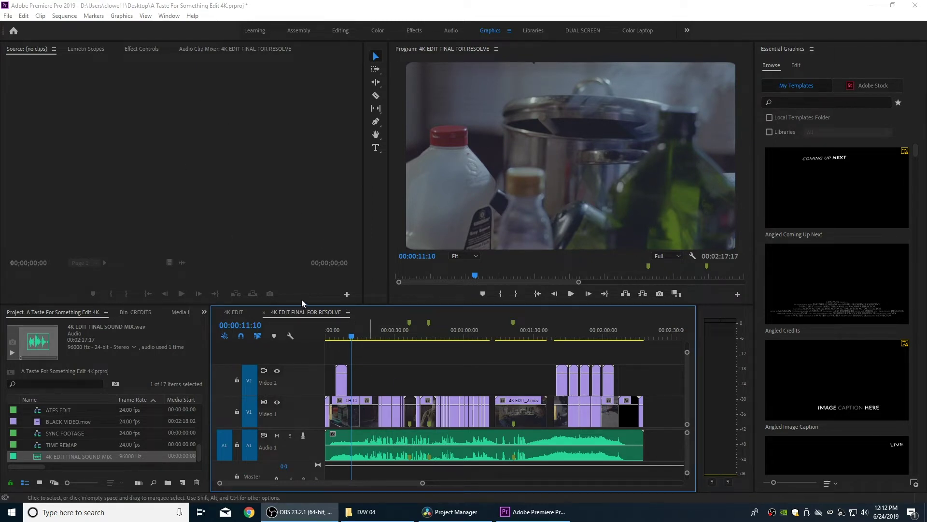
# - Export the sequence as Final Cut Pro XML 4K EDIT FINAL FOR RESOLVE.xml, then close Premiere Pro
pyautogui.click(8, 15)
pyautogui.moveTo(44, 296)
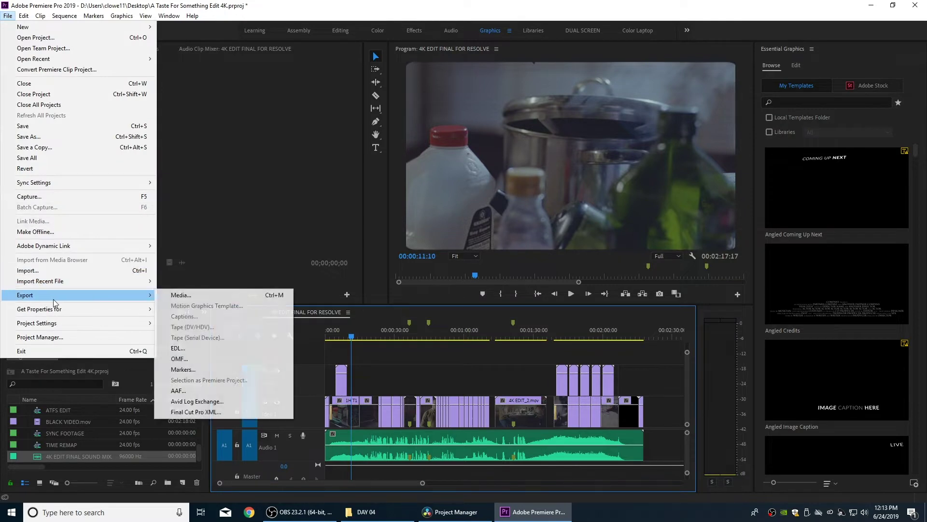
pyautogui.click(203, 414)
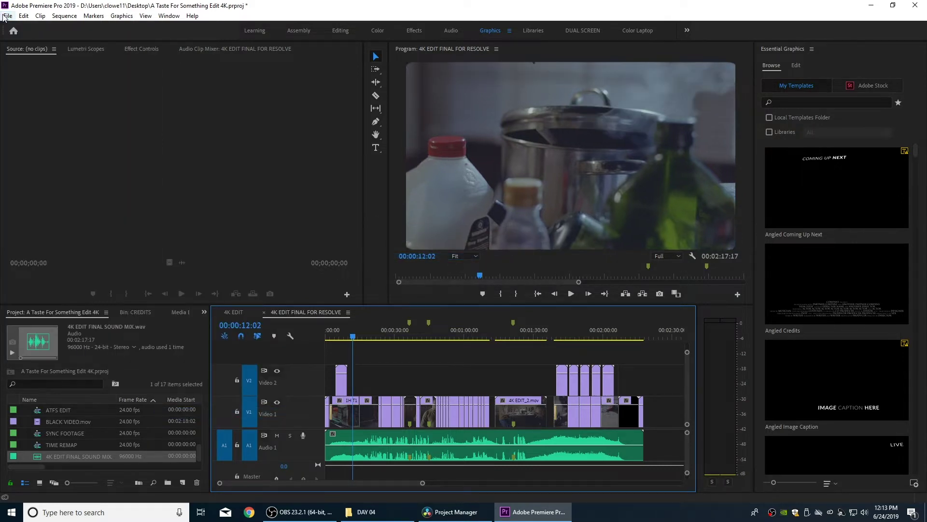
pyautogui.hotkey('alt', 'f')
pyautogui.moveTo(106, 296)
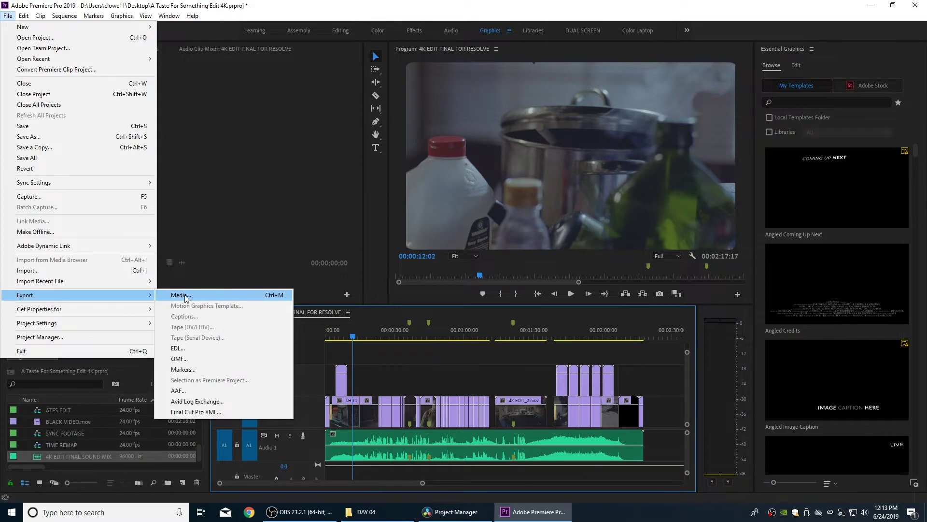
pyautogui.click(198, 412)
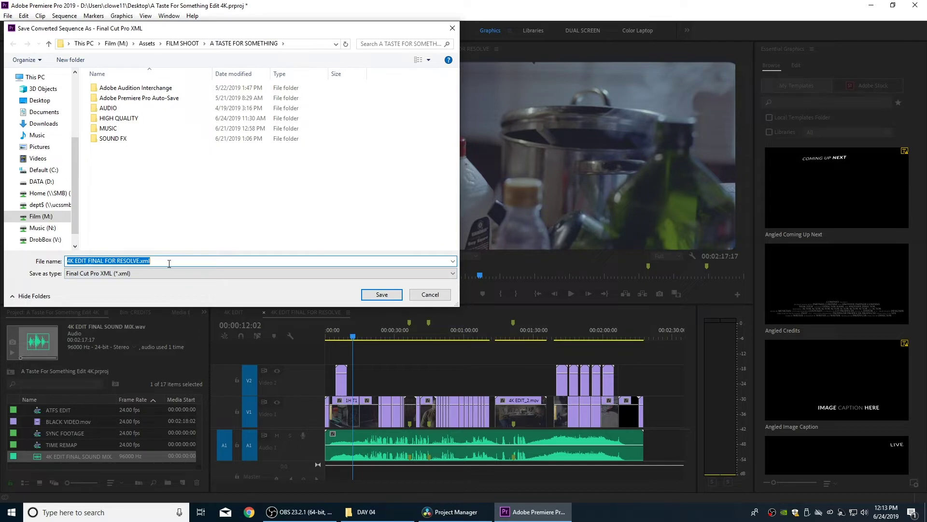
pyautogui.click(391, 296)
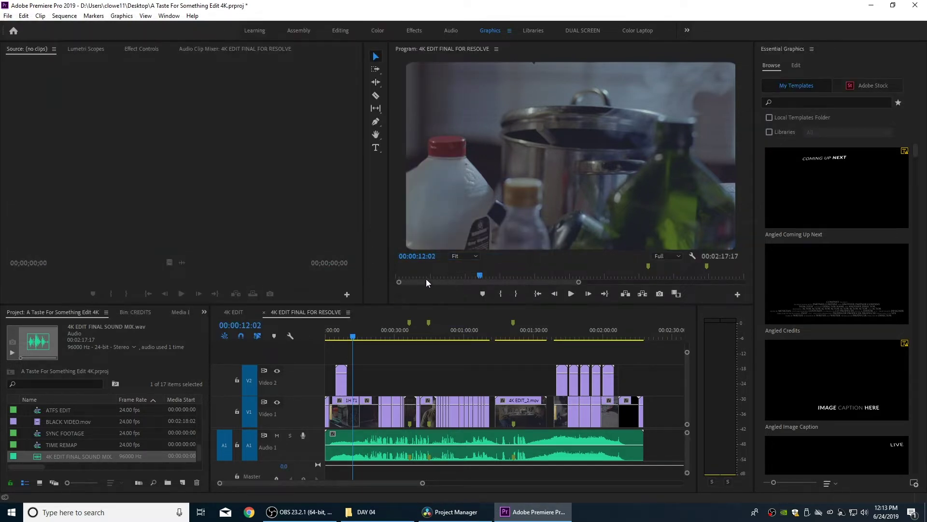
pyautogui.click(383, 330)
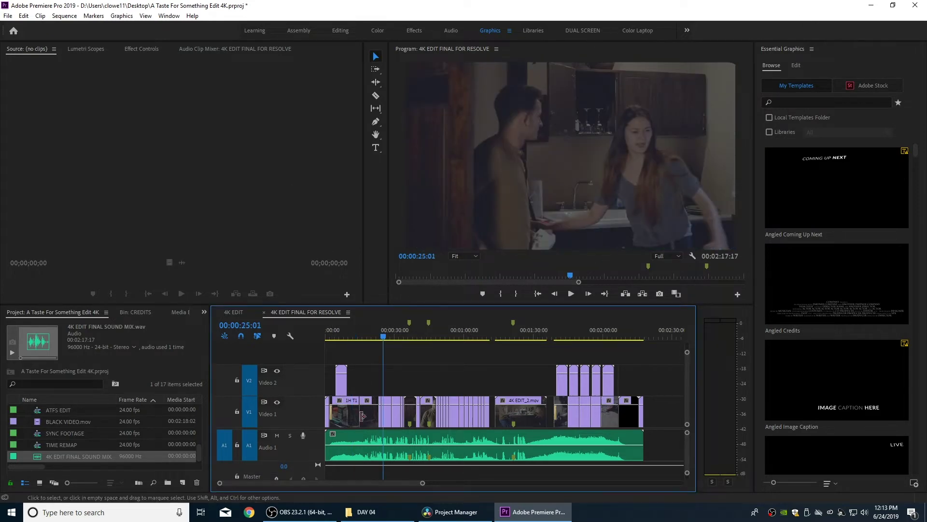
pyautogui.click(916, 11)
# - Save the Premiere Pro project, then bring up the Untitled Project options in Resolve's Project Manager
pyautogui.click(454, 264)
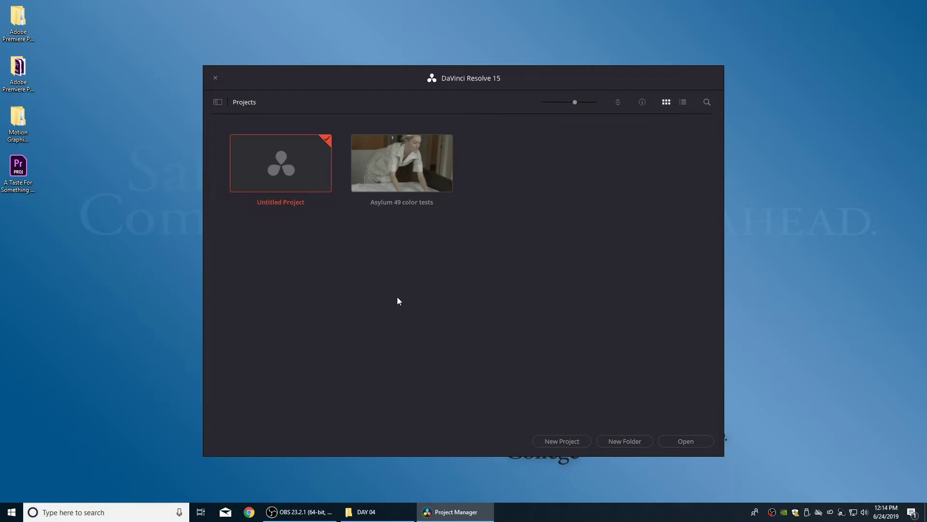
pyautogui.rightClick(269, 169)
# - In Master Settings, set the timeline resolution to 2048 x 1080 DCI, keeping 24 fps
pyautogui.click(305, 240)
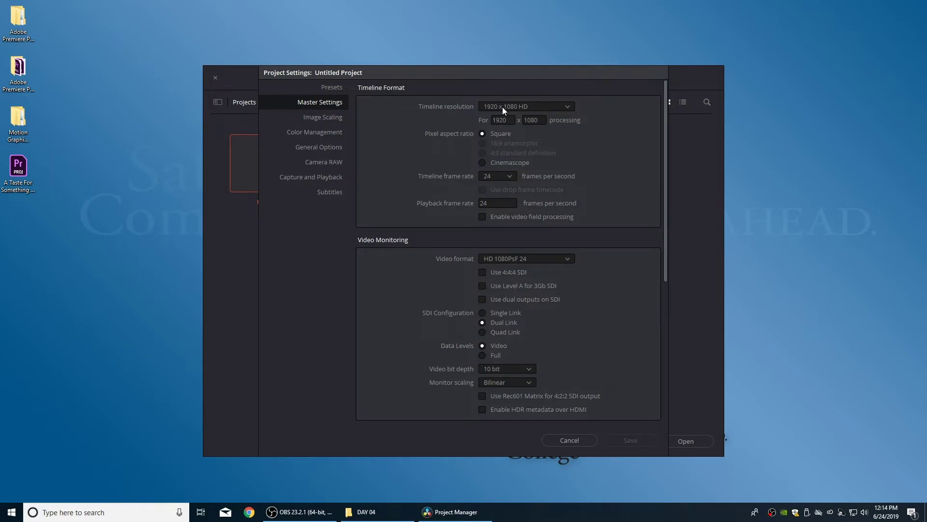
pyautogui.click(503, 106)
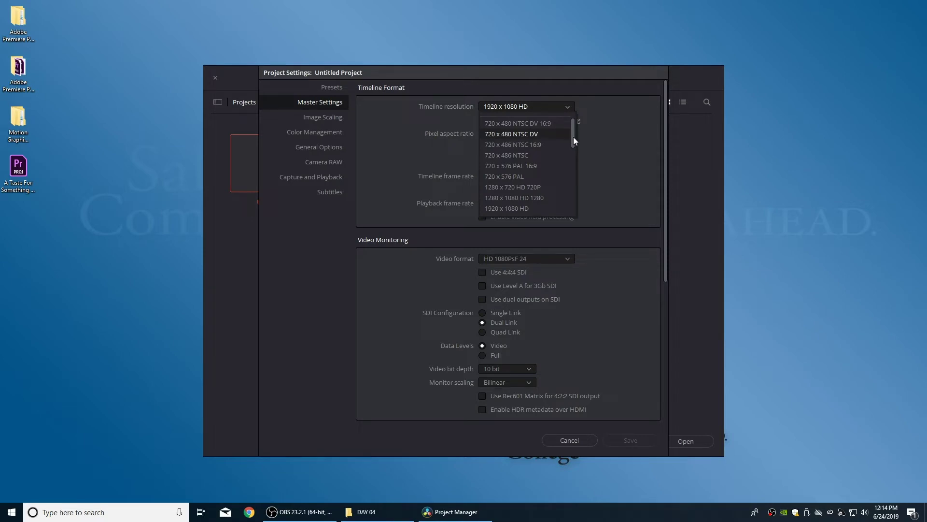
pyautogui.moveTo(574, 137); pyautogui.dragTo(574, 164)
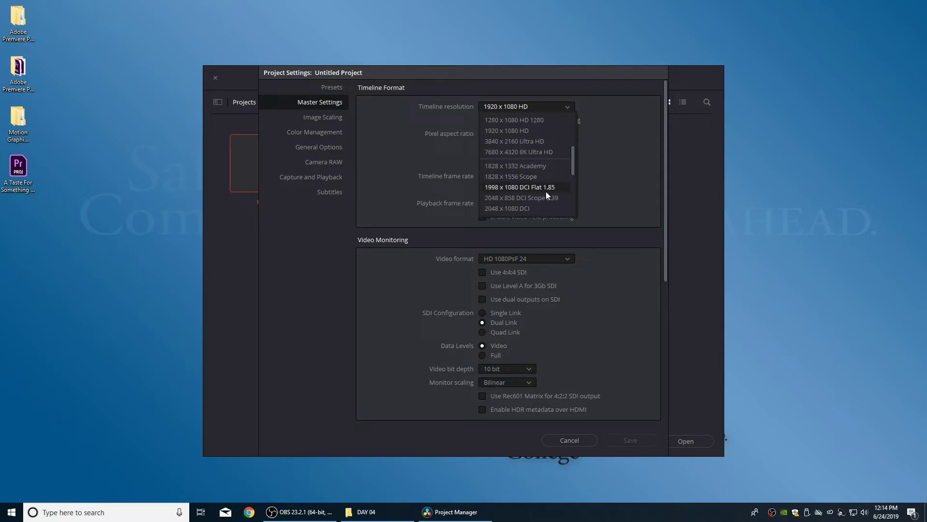
pyautogui.moveTo(574, 162); pyautogui.dragTo(573, 159)
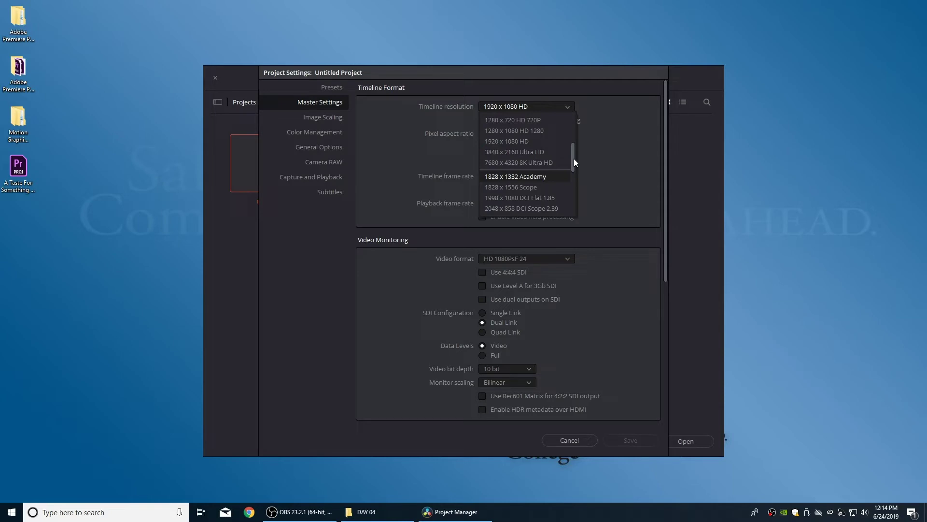
pyautogui.scroll(-1, 574, 159)
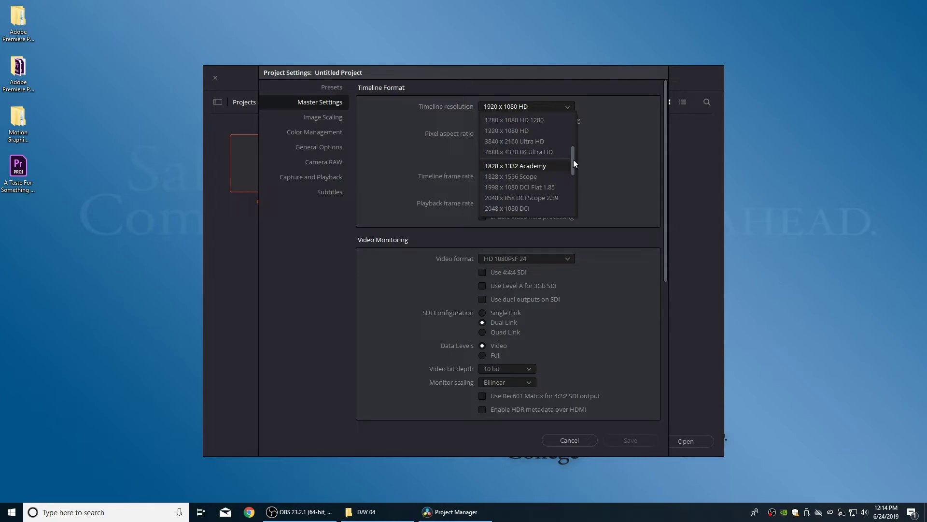
pyautogui.moveTo(574, 163); pyautogui.dragTo(574, 165)
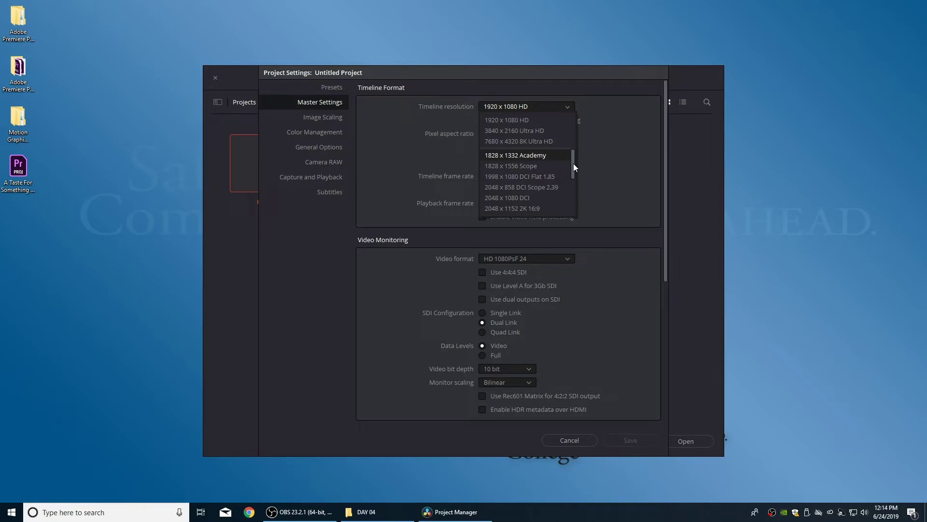
pyautogui.click(530, 196)
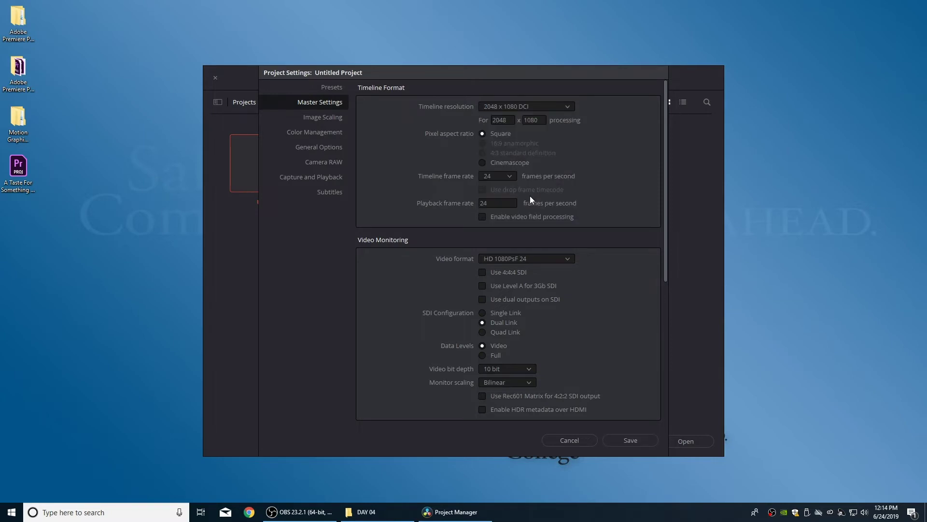
pyautogui.click(540, 107)
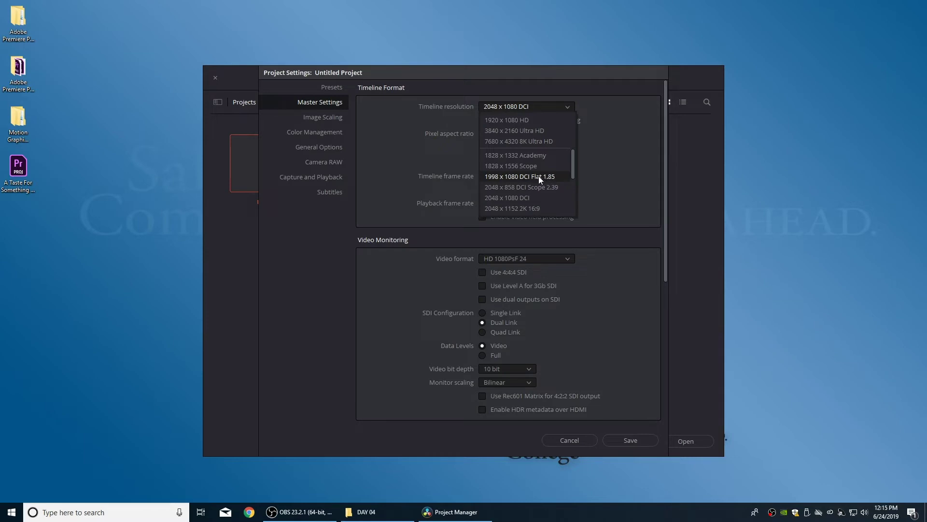
pyautogui.click(521, 198)
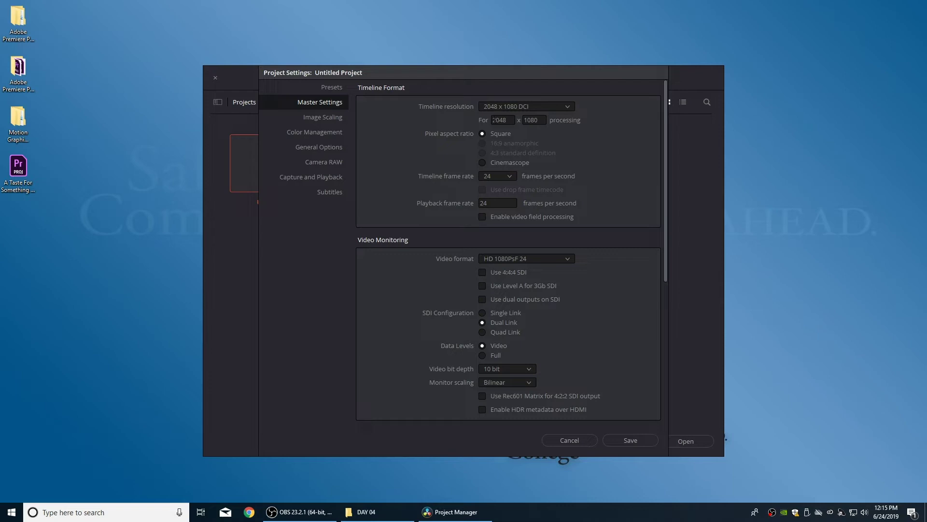
# - Work out 2048 ÷ 1080 (1.896296…) in Windows Calculator, then close it
pyautogui.press('super')
pyautogui.write('calc')
pyautogui.press('Return')
pyautogui.write('2048/108')
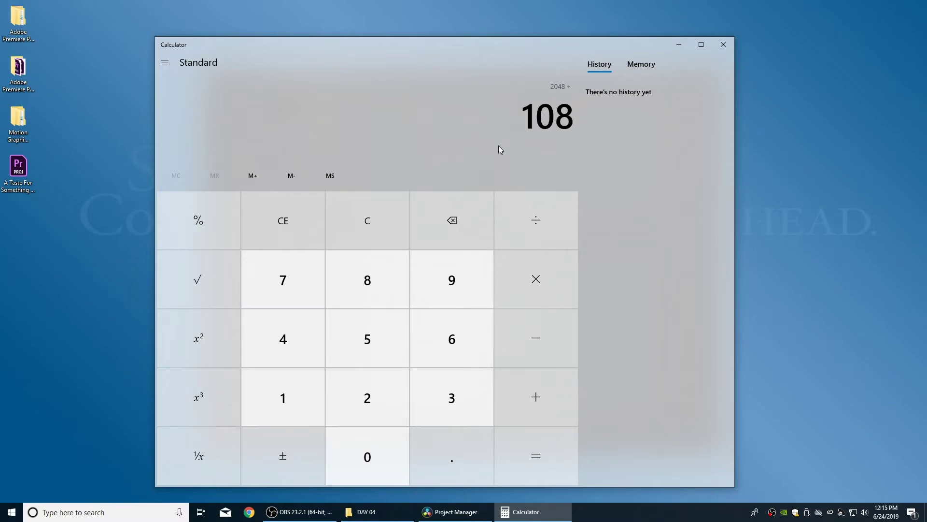
pyautogui.write('0')
pyautogui.press('Return')
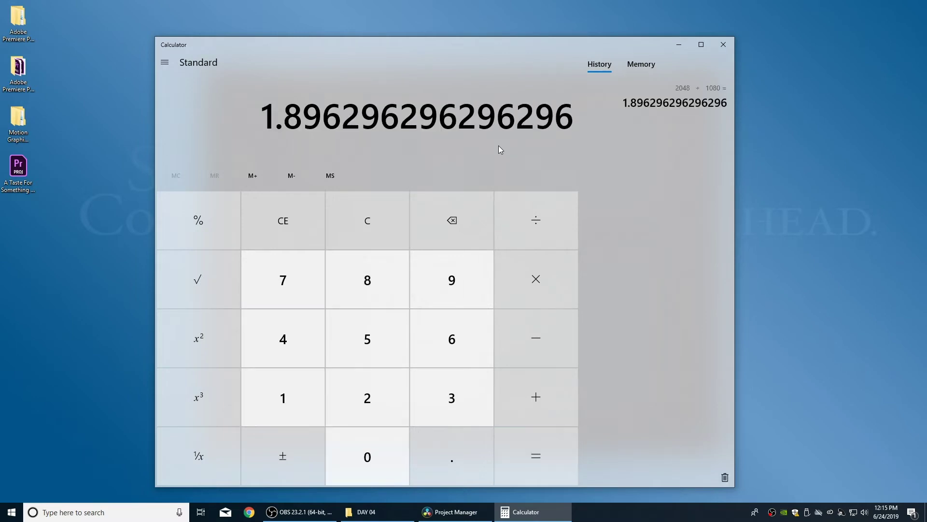
pyautogui.click(723, 45)
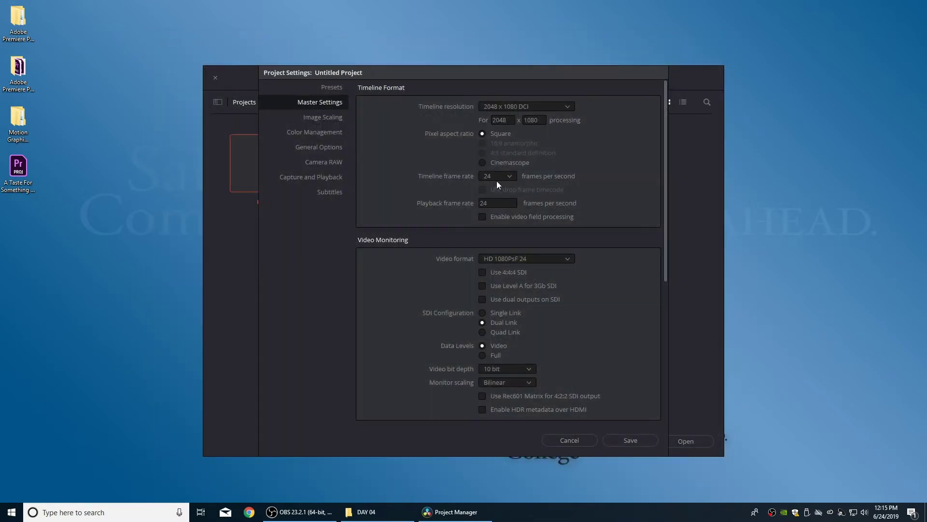
# - Save the project settings, save Untitled Project as 'A Taste For Something Color', and open it
pyautogui.click(617, 439)
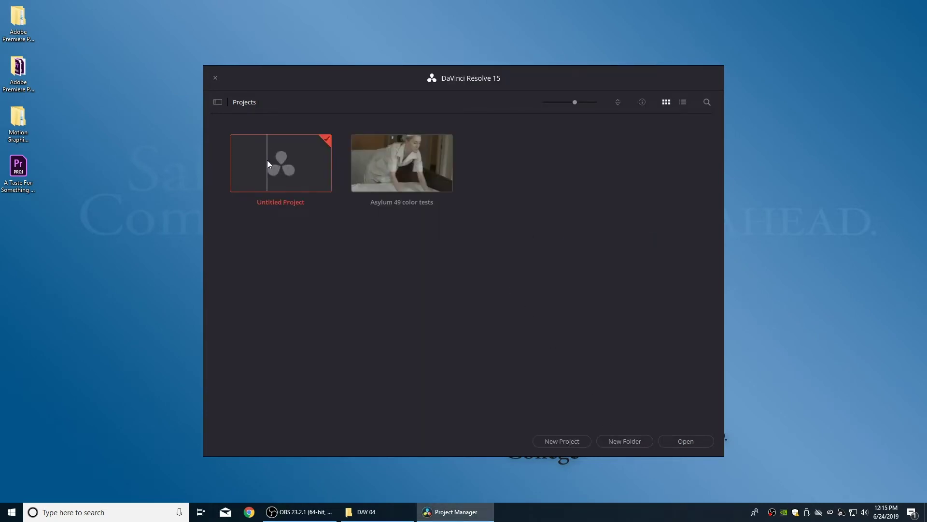
pyautogui.rightClick(268, 160)
pyautogui.click(297, 169)
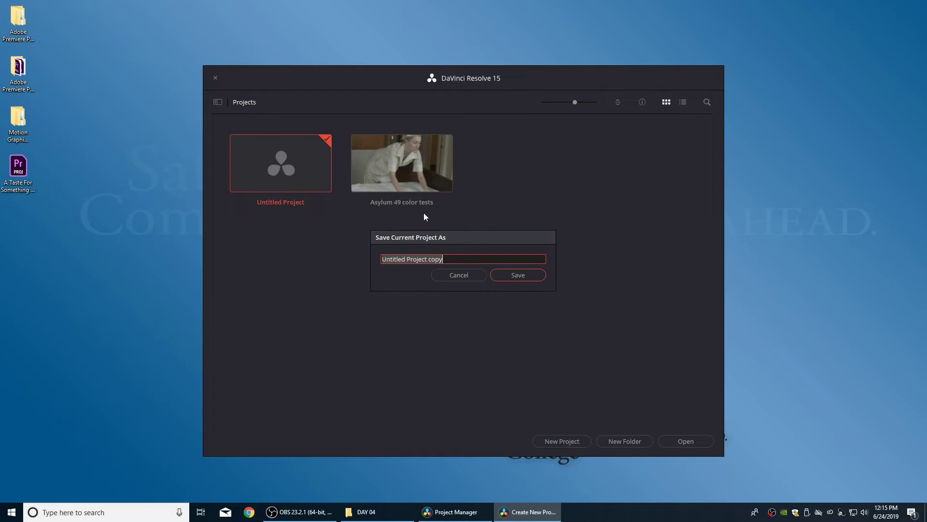
pyautogui.write('A Taste For Something Color')
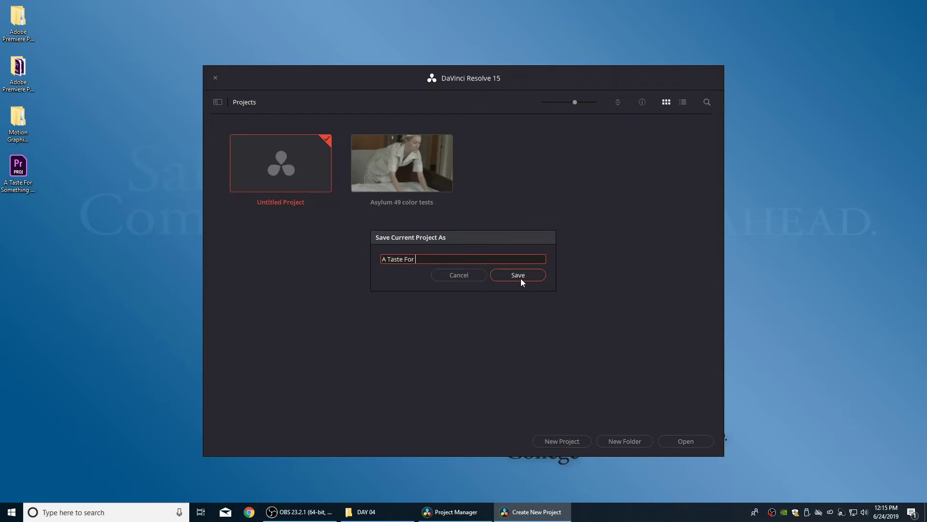
pyautogui.click(521, 278)
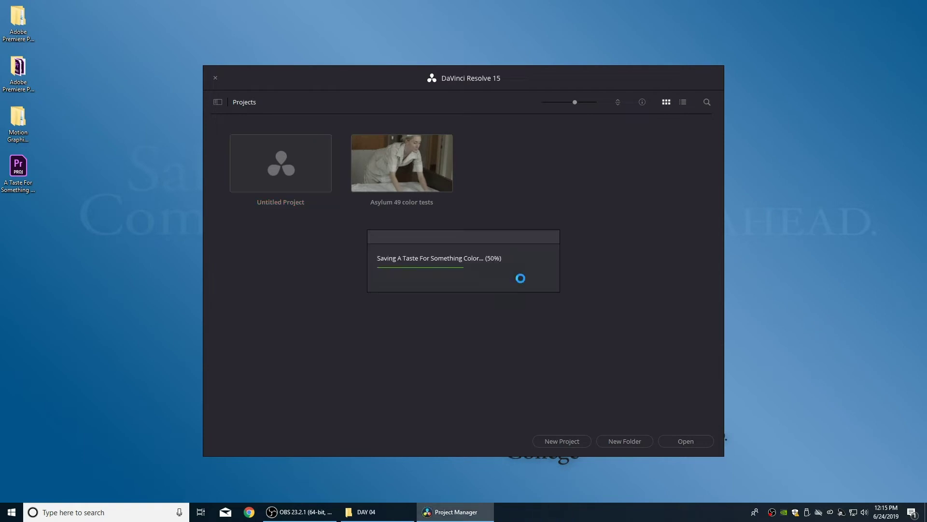
pyautogui.doubleClick(270, 151)
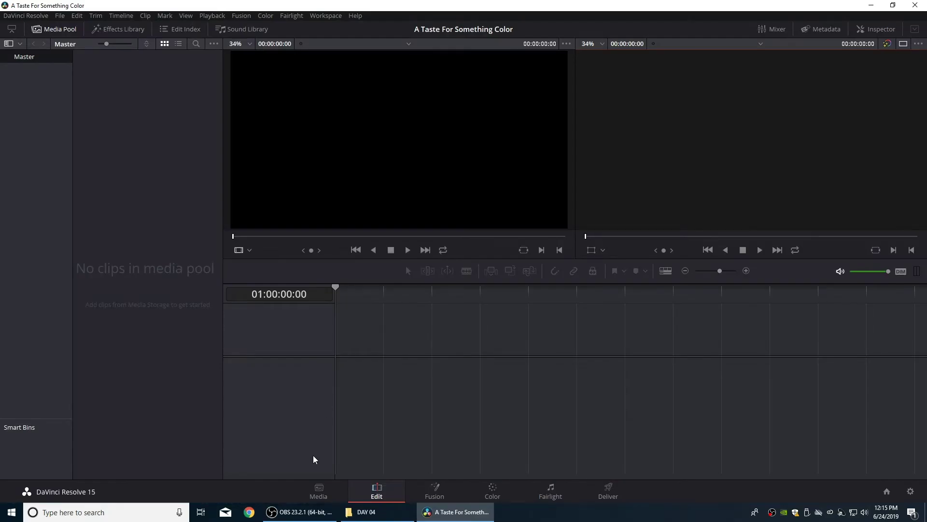
# - On the Media page, import all MOV files from the HIGH QUALITY folder
pyautogui.click(321, 492)
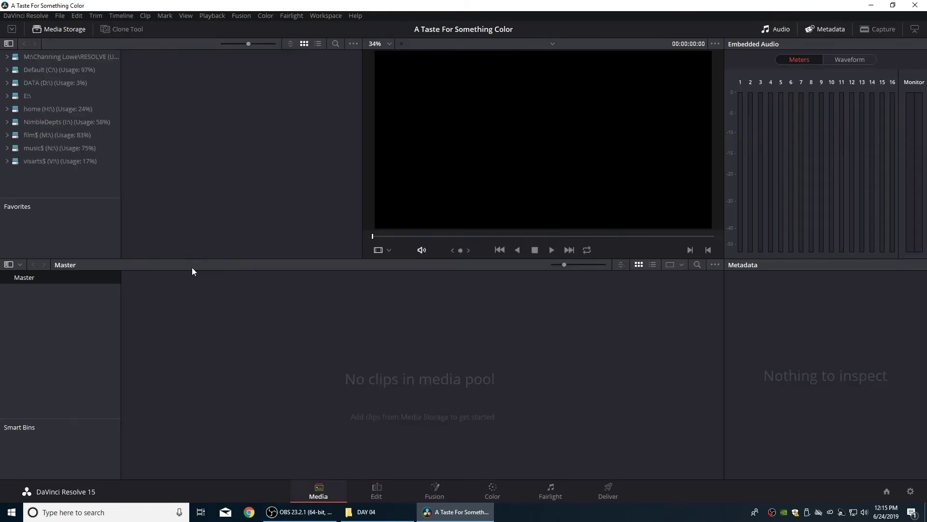
pyautogui.click(60, 16)
pyautogui.moveTo(78, 105)
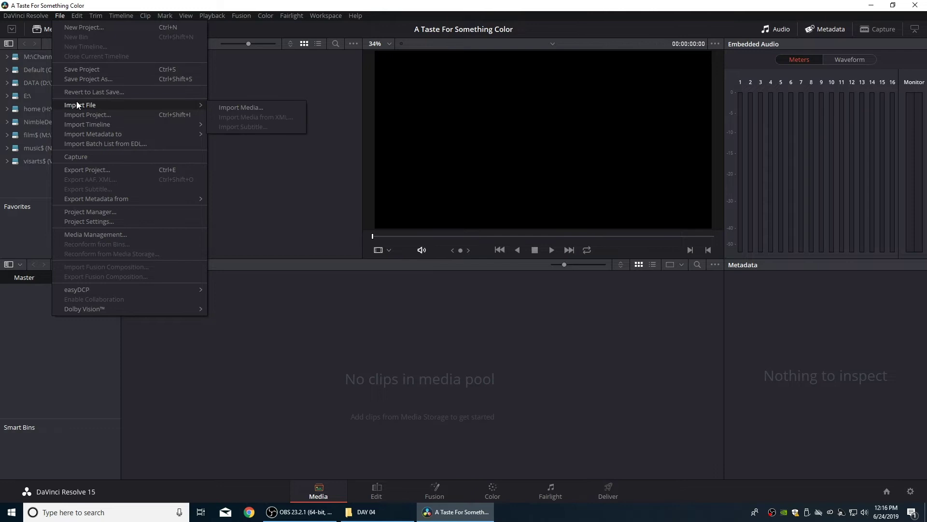
pyautogui.click(231, 109)
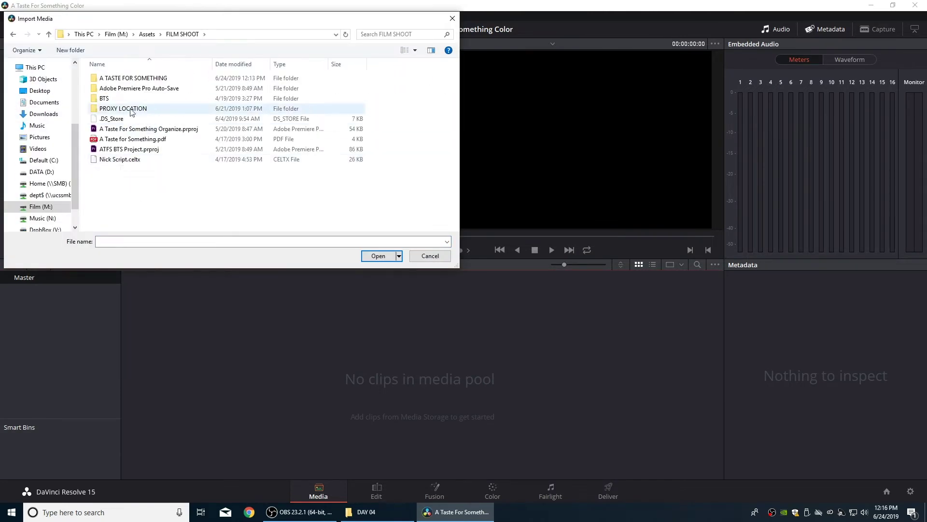
pyautogui.doubleClick(133, 78)
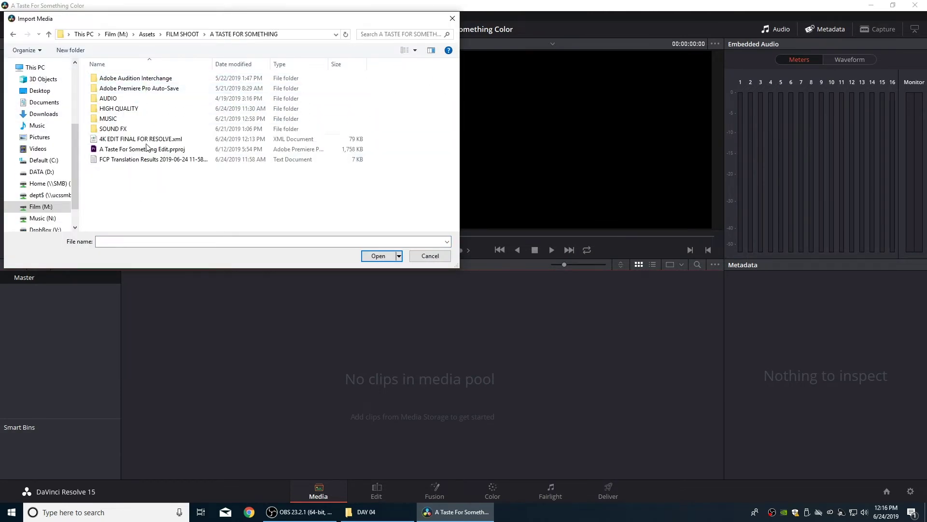
pyautogui.click(113, 113)
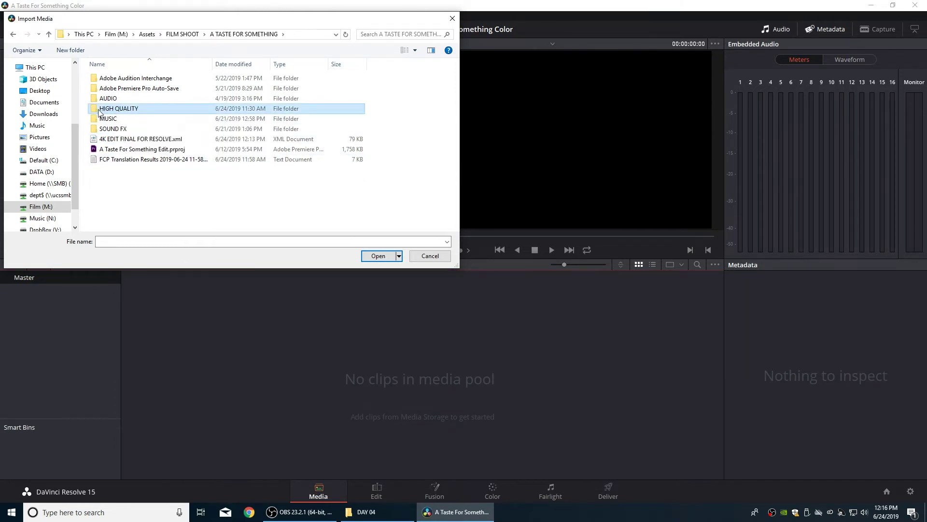
pyautogui.click(379, 257)
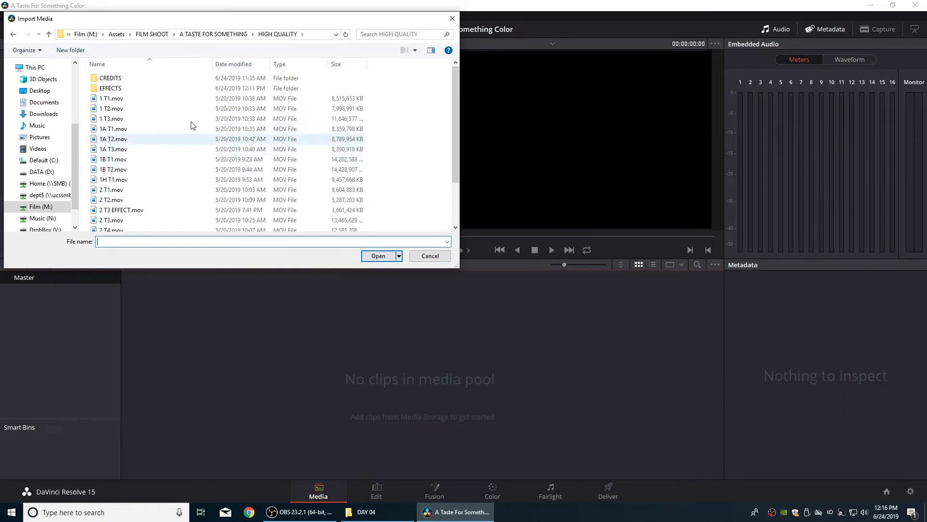
pyautogui.scroll(-2, 131, 147)
pyautogui.keyDown('shift'); pyautogui.click(123, 227); pyautogui.keyUp('shift')
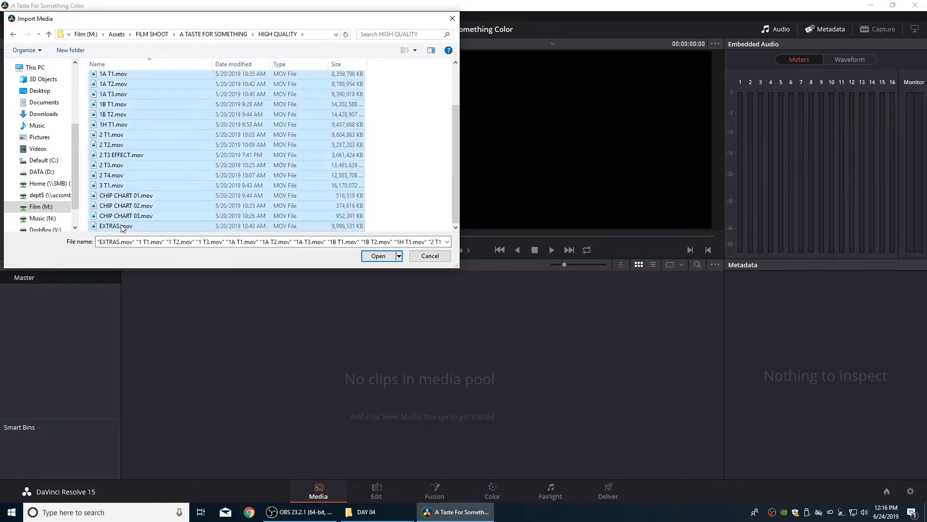
pyautogui.click(378, 255)
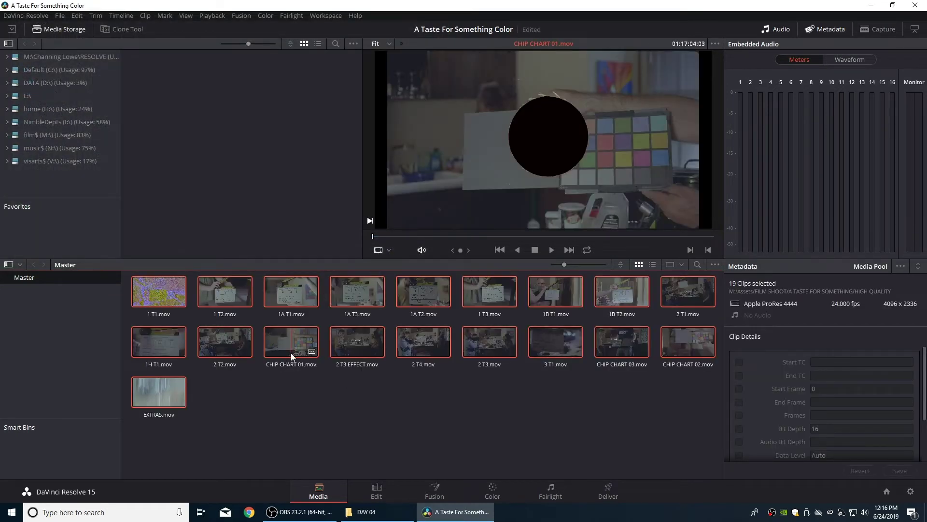
# - Preview the EXTRAS.mov clip, then undo the import to empty the media pool
pyautogui.click(256, 384)
pyautogui.moveTo(159, 394); pyautogui.dragTo(159, 438)
pyautogui.click(157, 440)
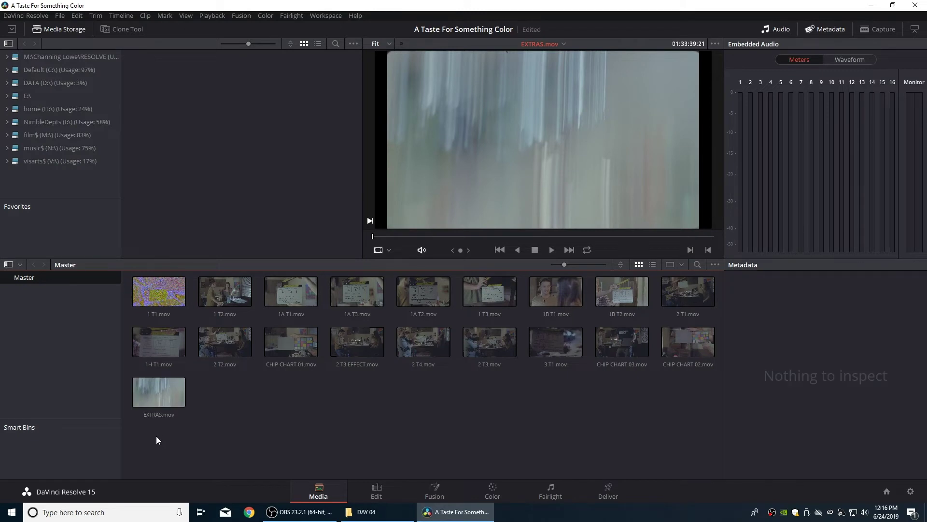
pyautogui.hotkey('ctrl', 'z')
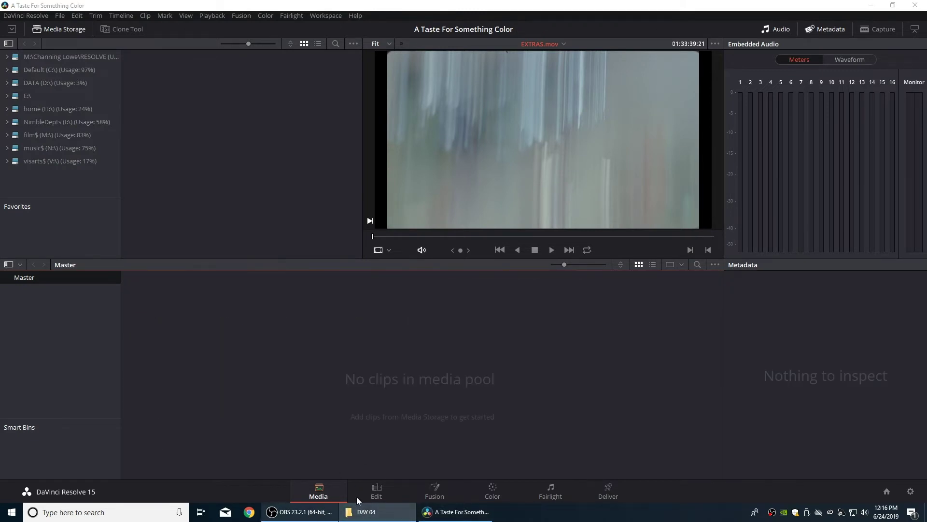
# - Drag the whole HIGH QUALITY folder from File Explorer into the media pool
pyautogui.click(372, 511)
pyautogui.click(316, 184)
pyautogui.moveTo(316, 184); pyautogui.dragTo(183, 355)
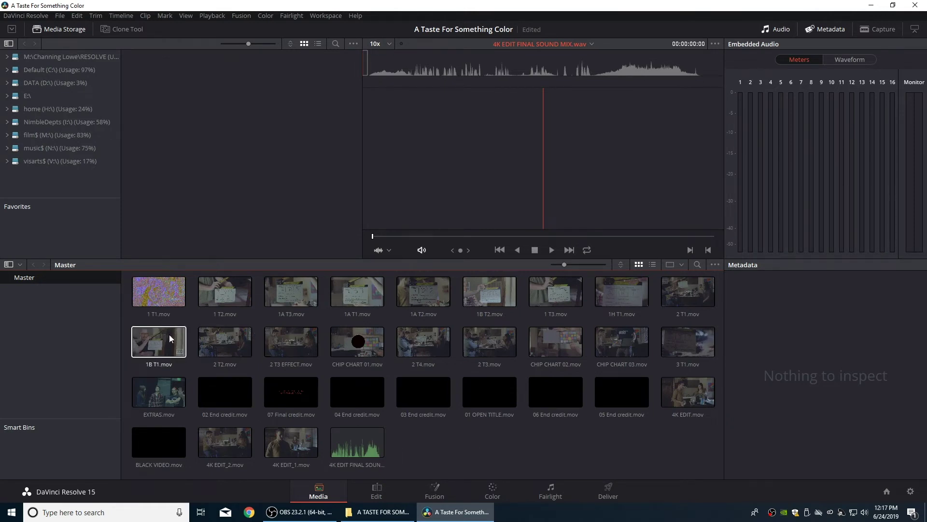
pyautogui.rightClick(68, 314)
pyautogui.click(17, 315)
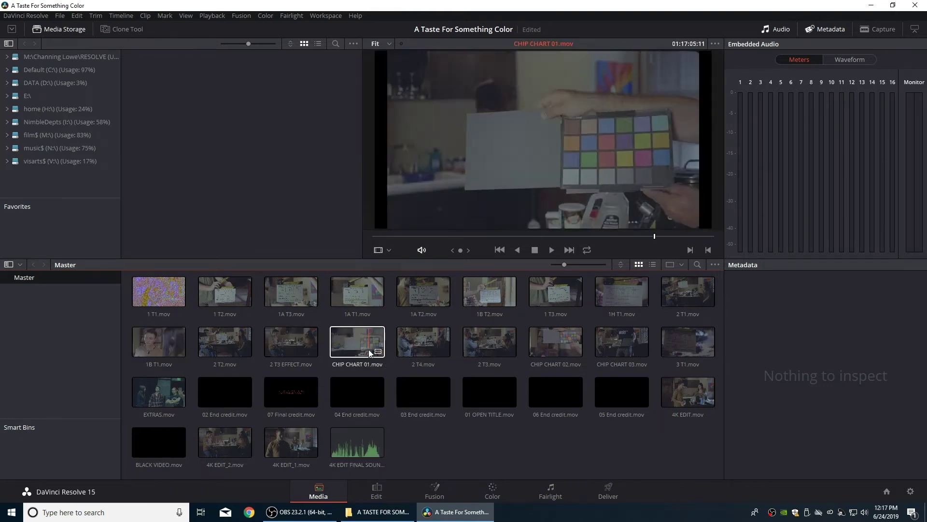
# - Switch to the Edit page and bring up File > Import Timeline
pyautogui.click(375, 495)
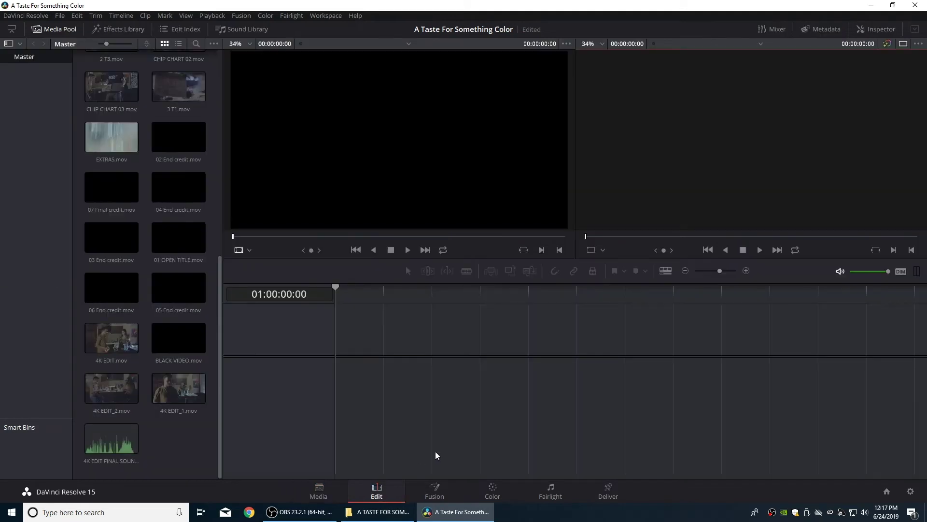
pyautogui.click(59, 16)
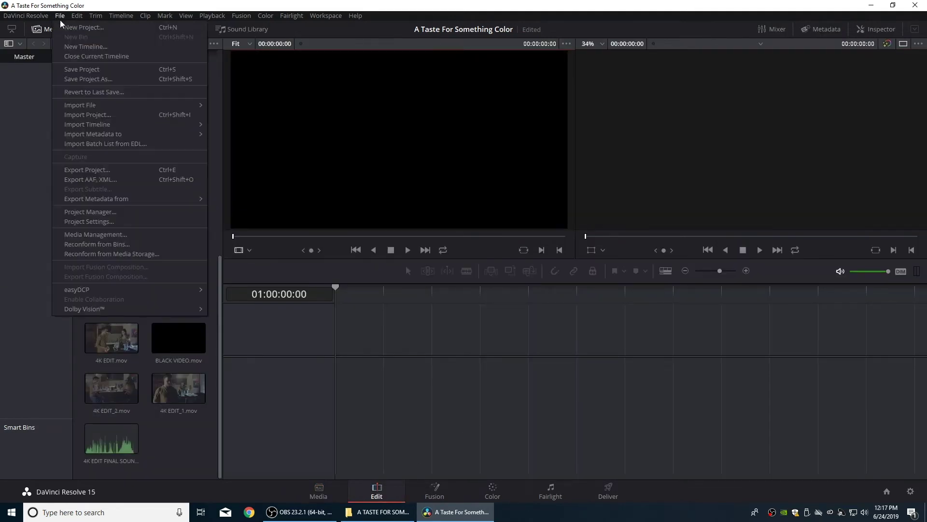
pyautogui.moveTo(90, 125)
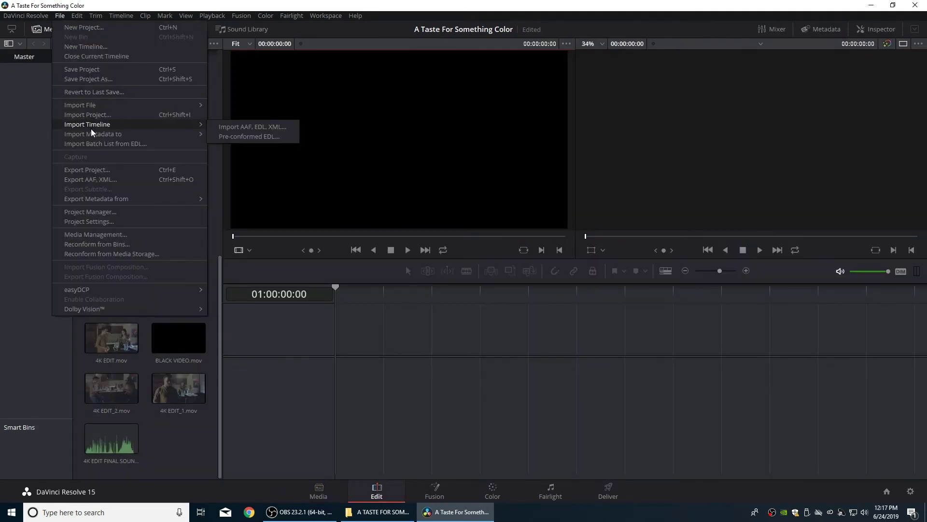
# - Load 4K EDIT FINAL FOR RESOLVE.xml with automatic project settings and sizing information turned off
pyautogui.click(266, 128)
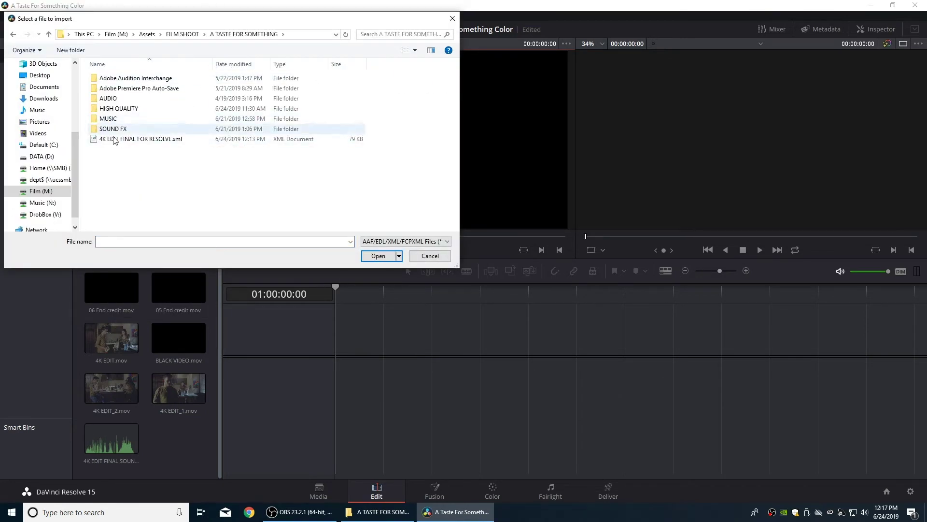
pyautogui.doubleClick(123, 139)
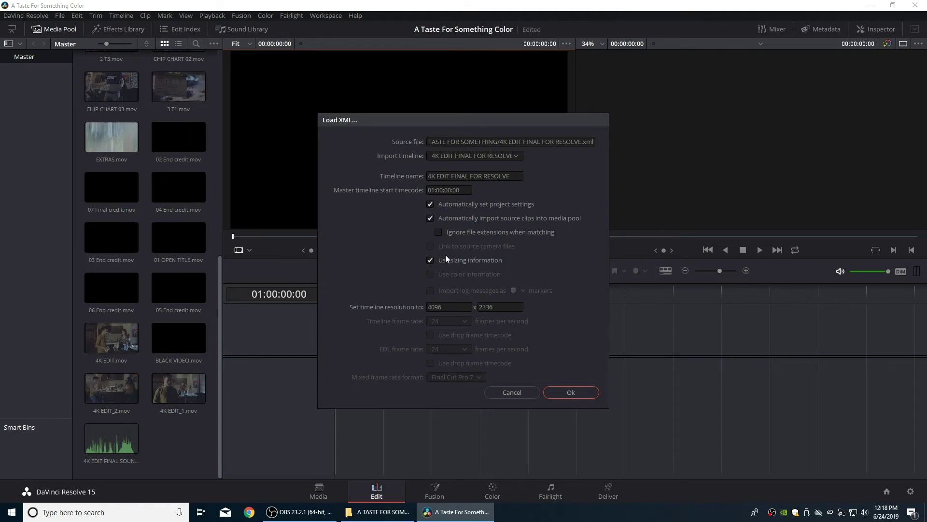
pyautogui.click(431, 204)
pyautogui.click(580, 392)
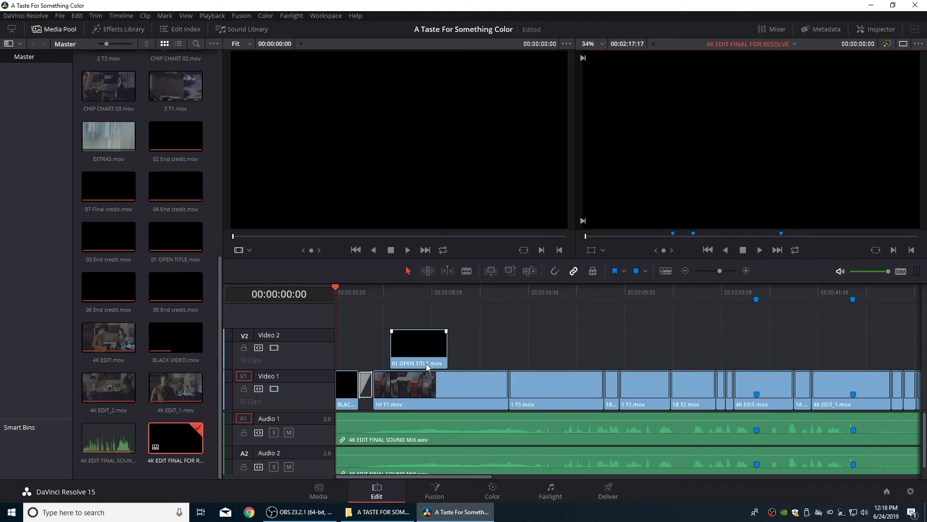
pyautogui.click(399, 294)
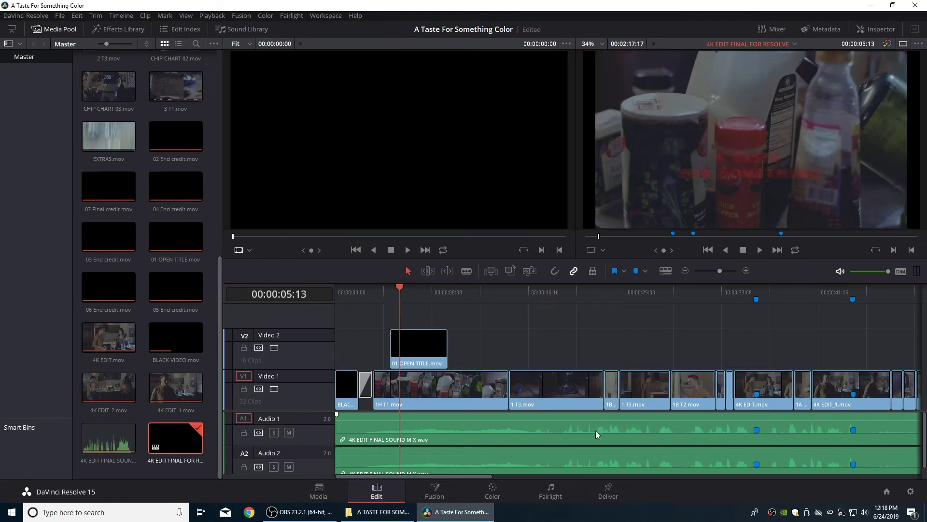
pyautogui.click(757, 300)
pyautogui.hotkey('shift', 'z')
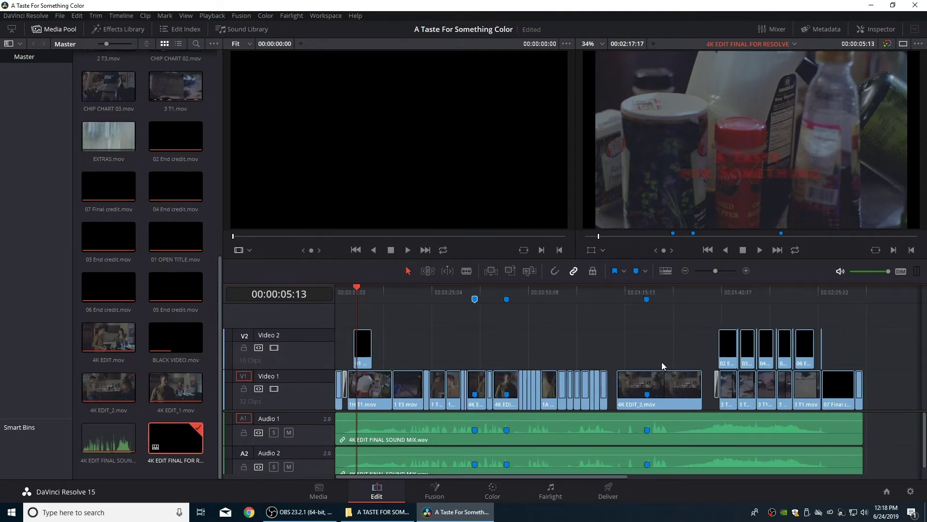
pyautogui.press('space')
pyautogui.moveTo(461, 294); pyautogui.dragTo(619, 305)
pyautogui.press('space')
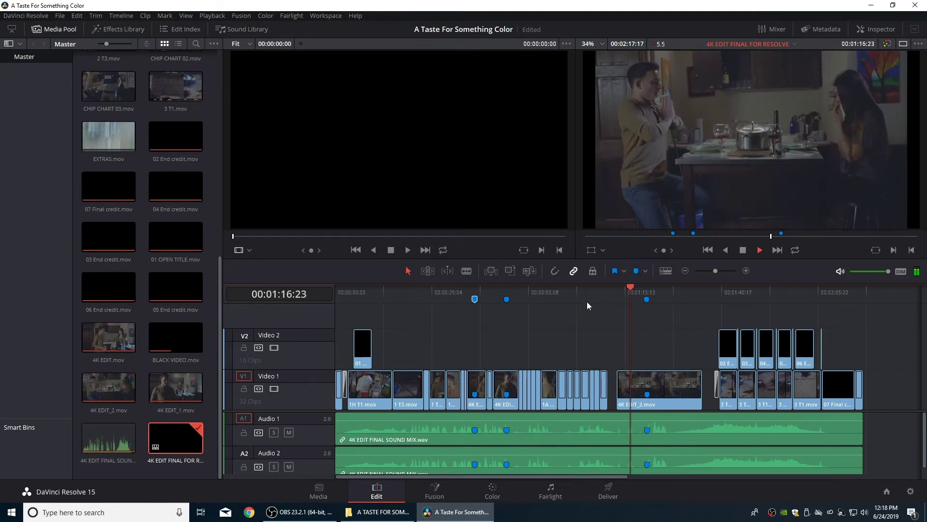
pyautogui.click(399, 292)
pyautogui.press('space')
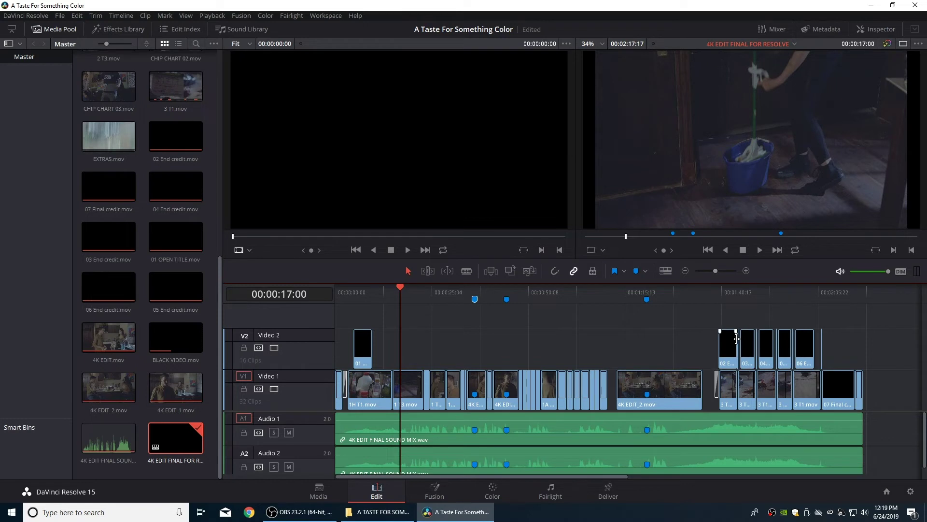
pyautogui.click(728, 291)
pyautogui.scroll(5, 728, 290)
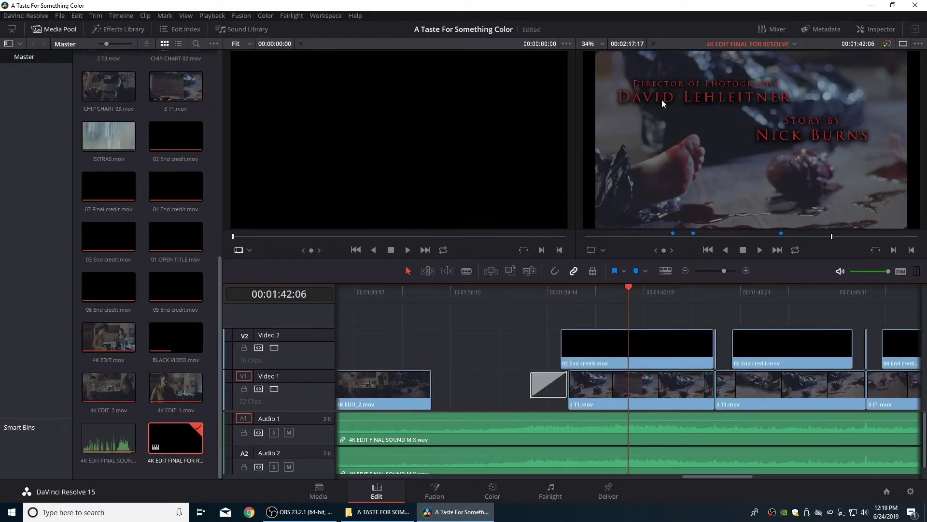
pyautogui.click(551, 293)
pyautogui.moveTo(552, 297); pyautogui.dragTo(658, 305)
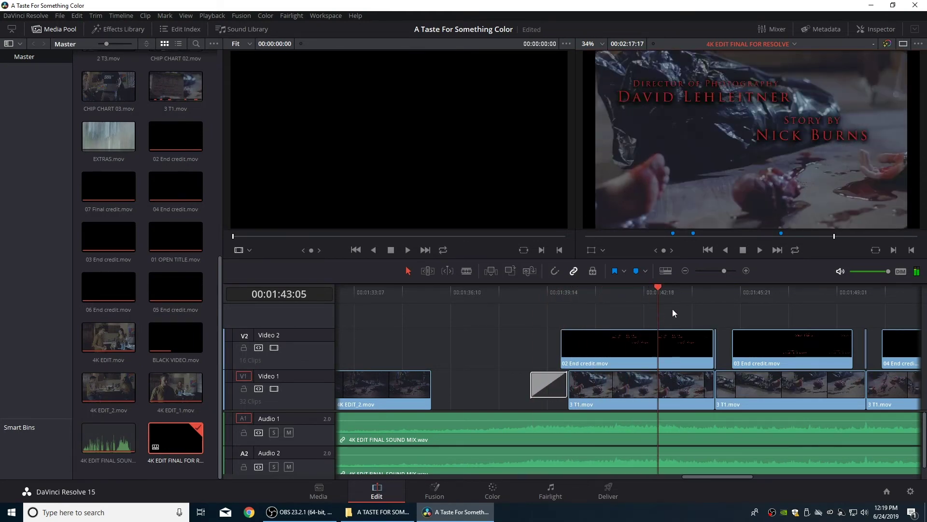
pyautogui.click(704, 292)
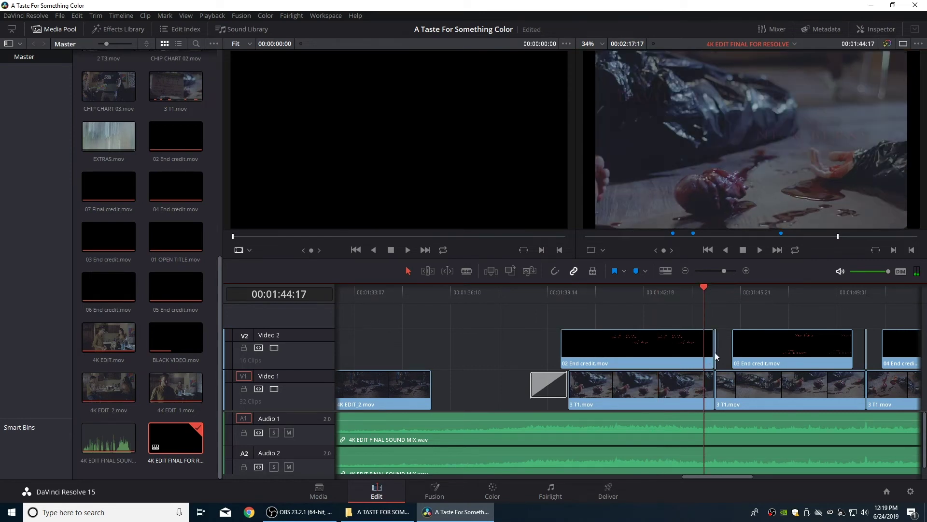
pyautogui.click(706, 292)
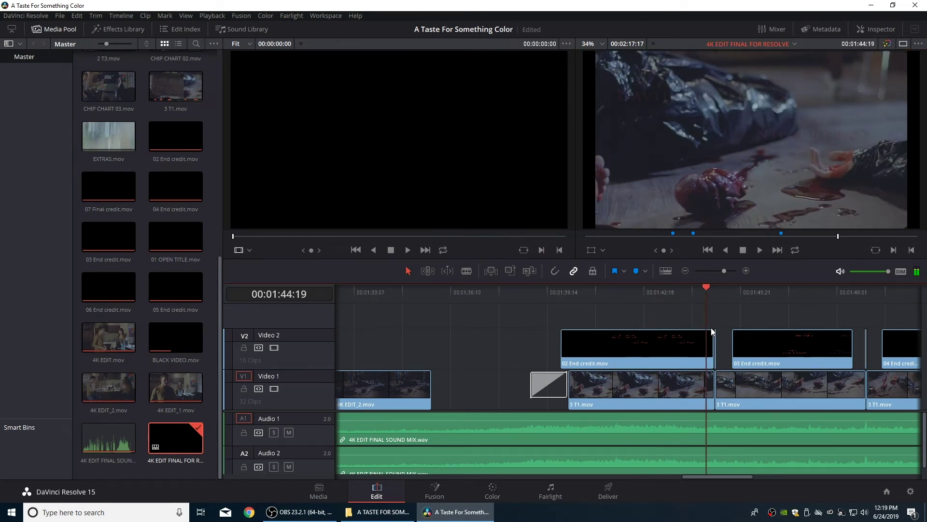
pyautogui.press('space')
pyautogui.press('space')
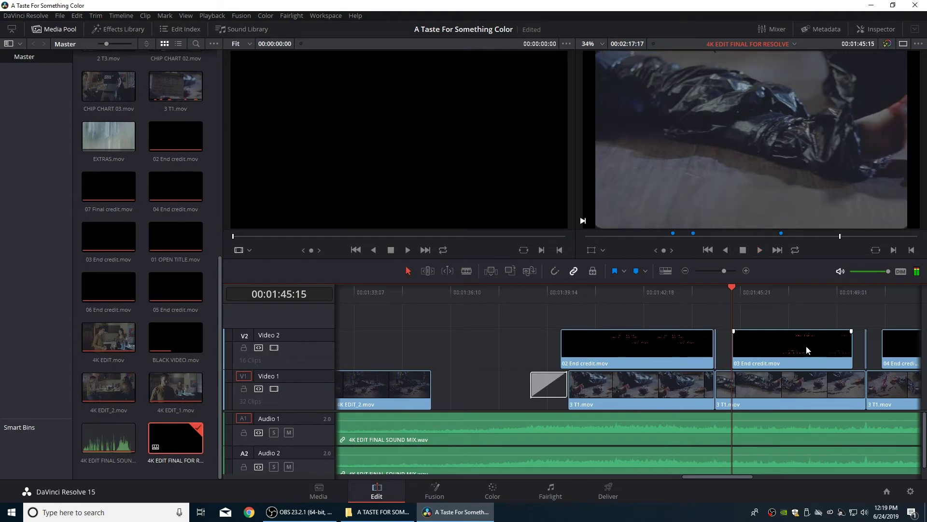
pyautogui.hotkey('ctrl', '-')
pyautogui.hotkey('ctrl', '-')
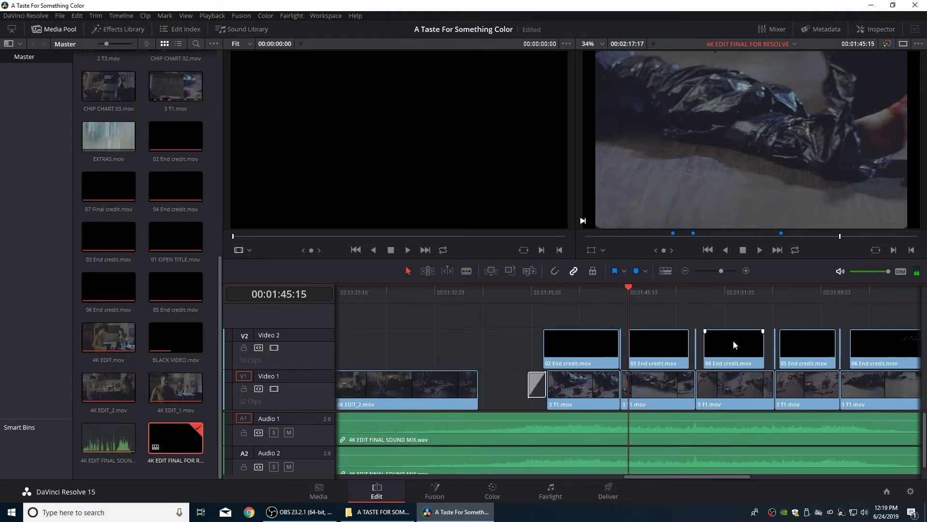
pyautogui.click(746, 293)
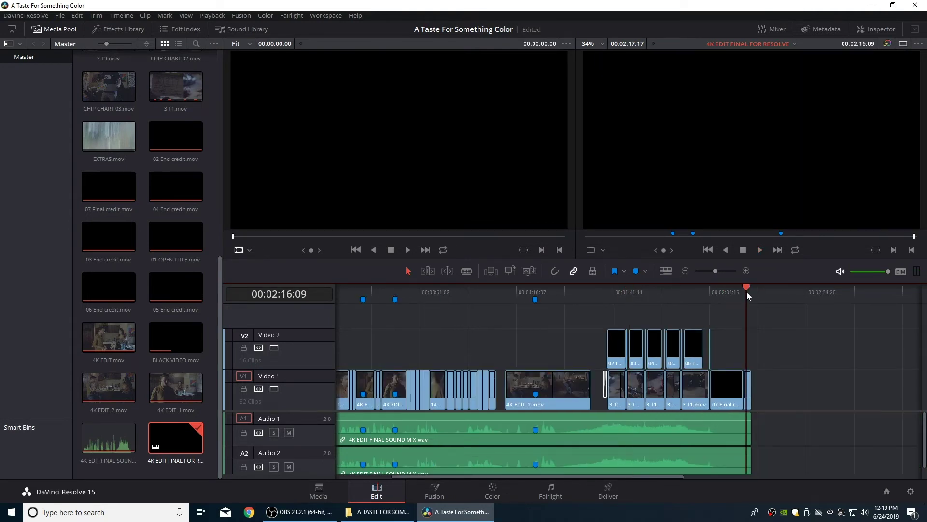
pyautogui.hotkey('ctrl', '=')
pyautogui.hotkey('ctrl', '=')
pyautogui.hotkey('ctrl', '=')
pyautogui.click(522, 292)
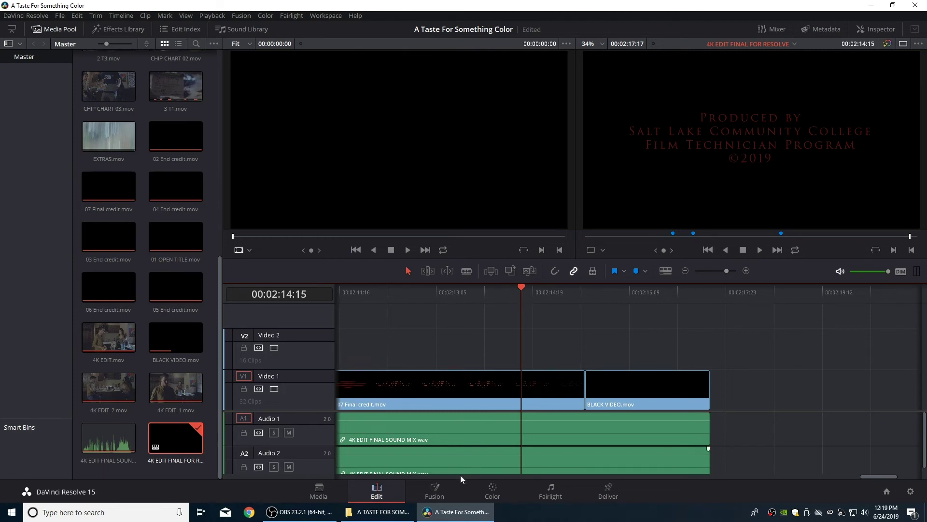
# - On the Color page, preview clips 41, 35 and 26, then select clip 02
pyautogui.click(498, 486)
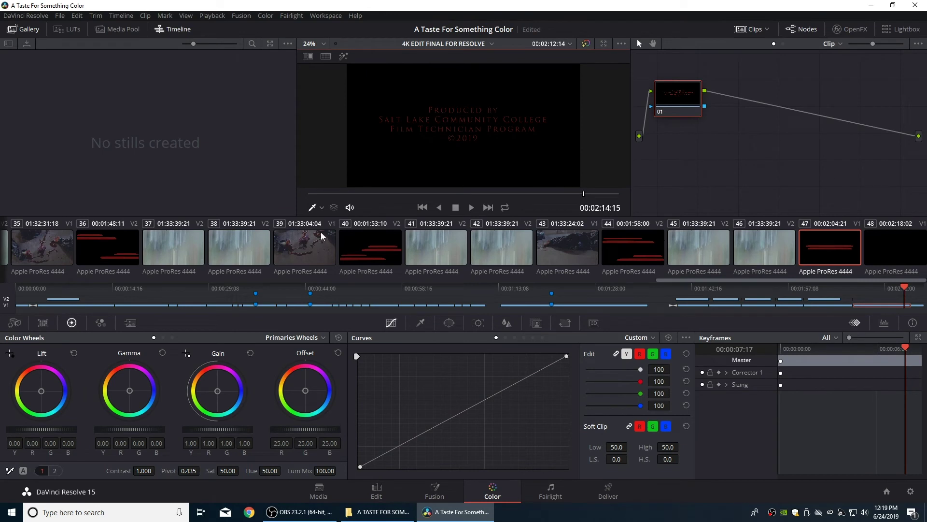
pyautogui.click(433, 255)
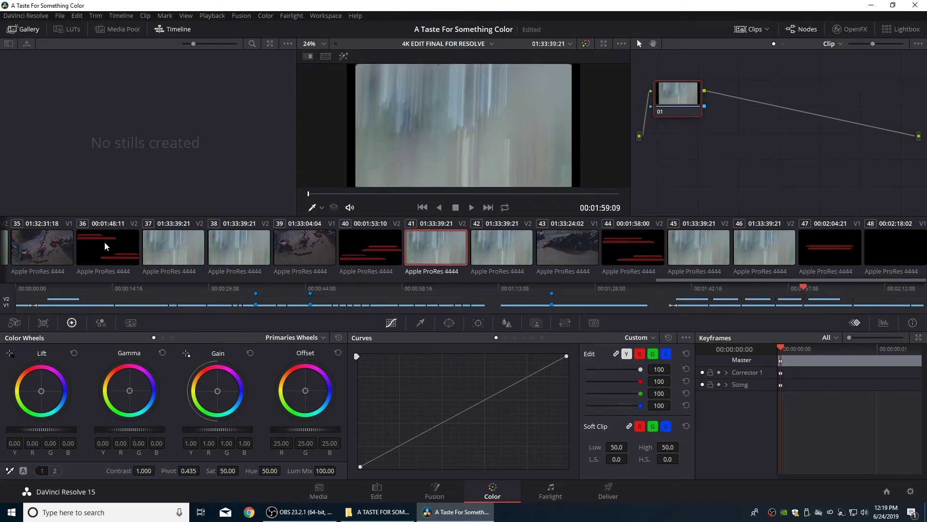
pyautogui.click(39, 246)
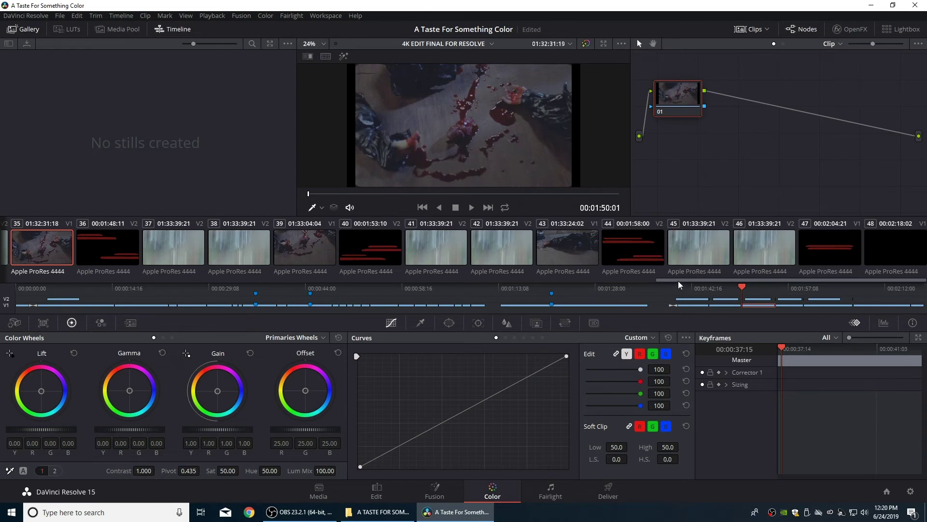
pyautogui.click(588, 289)
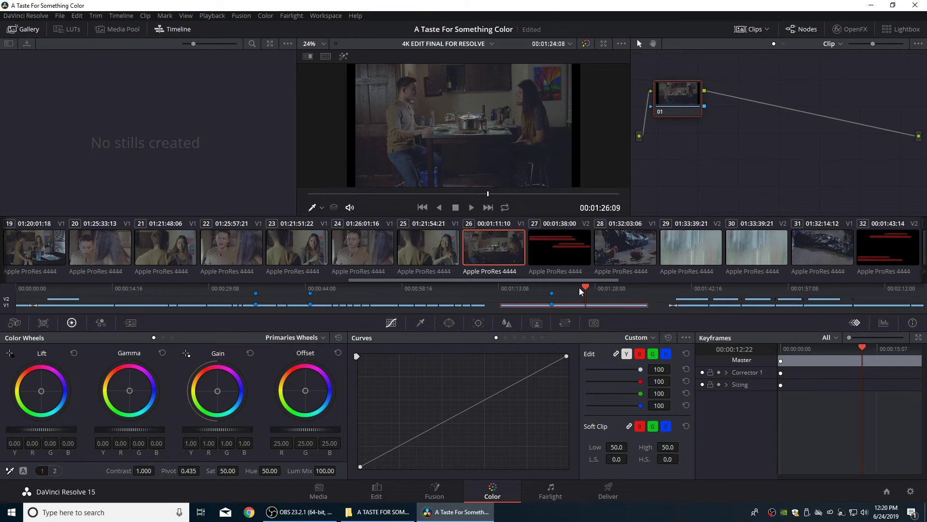
pyautogui.moveTo(580, 294); pyautogui.dragTo(15, 289)
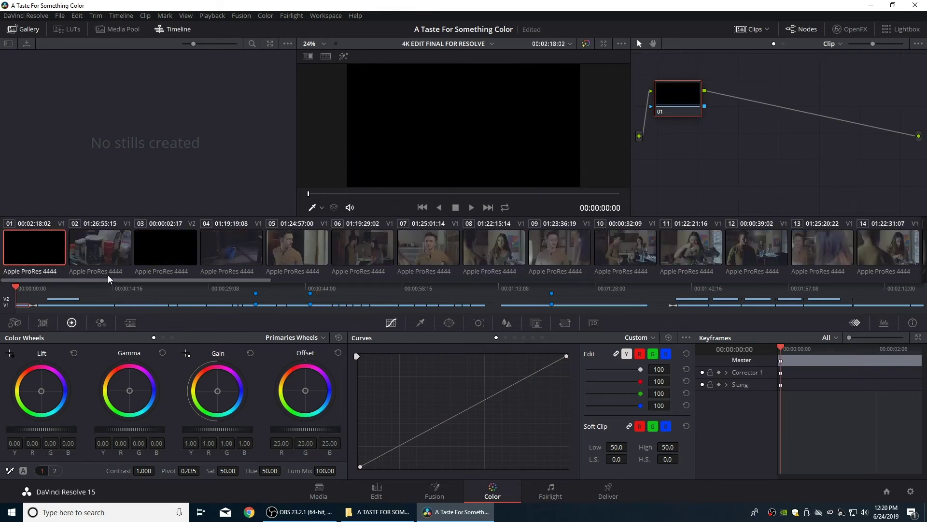
pyautogui.click(117, 247)
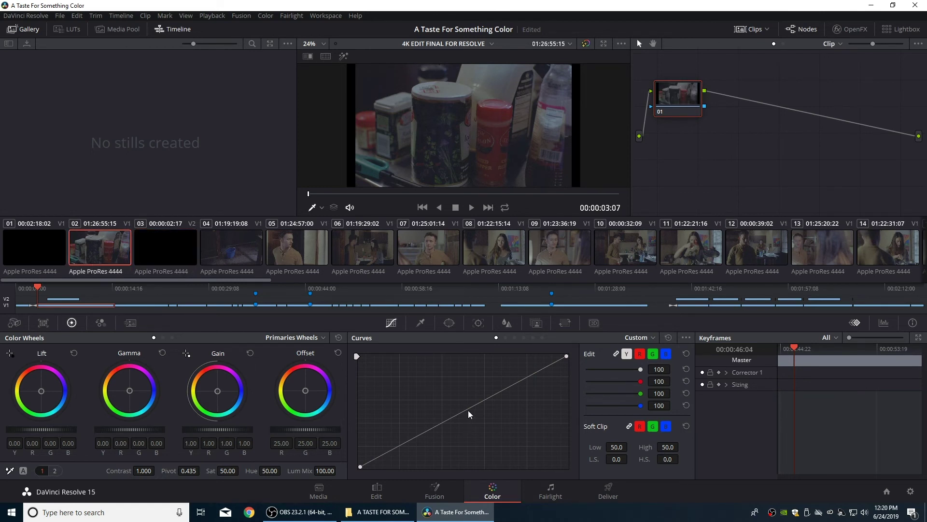
# - In the Sizing palette, raise clip 02's Input Sizing Zoom to 1.080
pyautogui.click(565, 328)
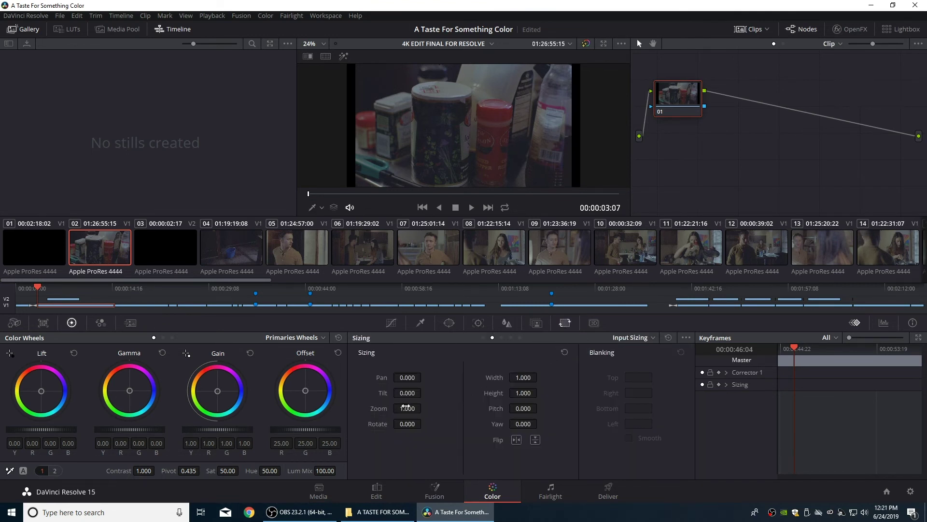
pyautogui.moveTo(406, 409); pyautogui.dragTo(424, 408)
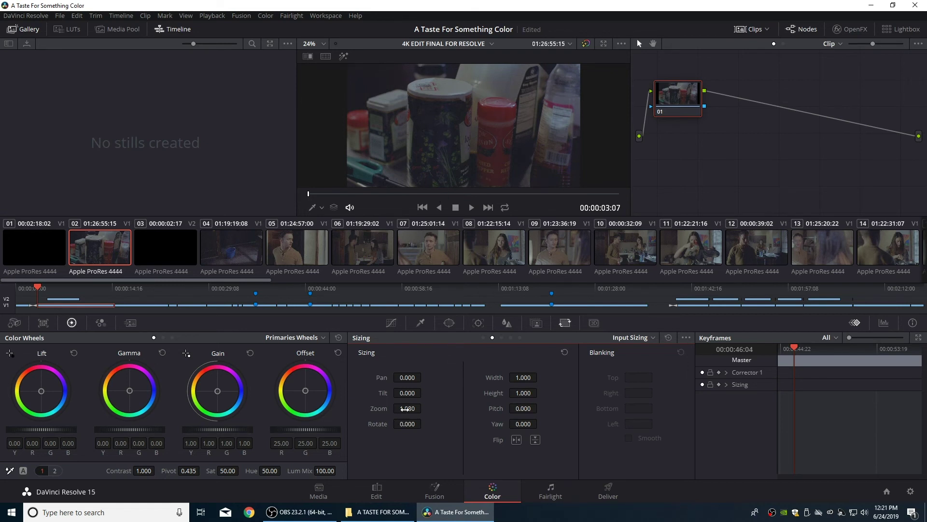
pyautogui.moveTo(678, 103); pyautogui.dragTo(696, 104)
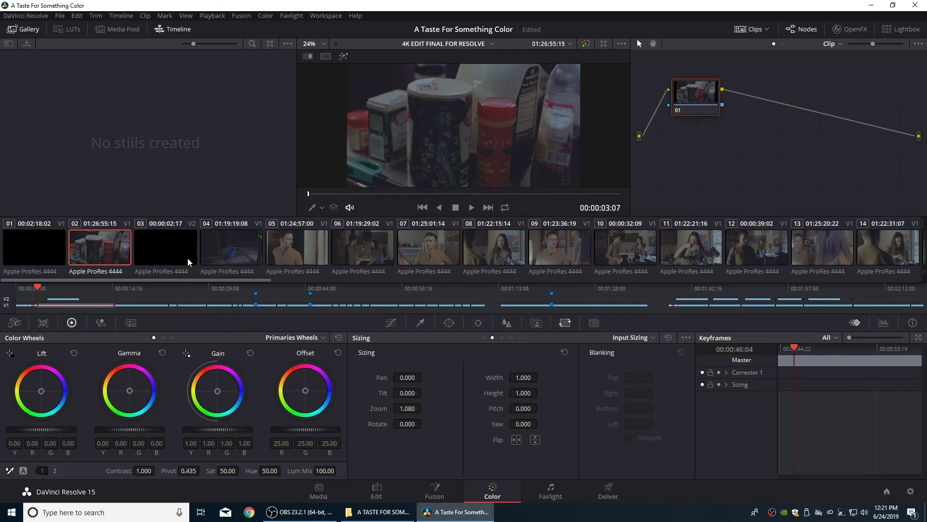
# - Select clips 04 through 46 in the clip strip, including 26, 28–31, 33–39, 41–42
pyautogui.click(226, 258)
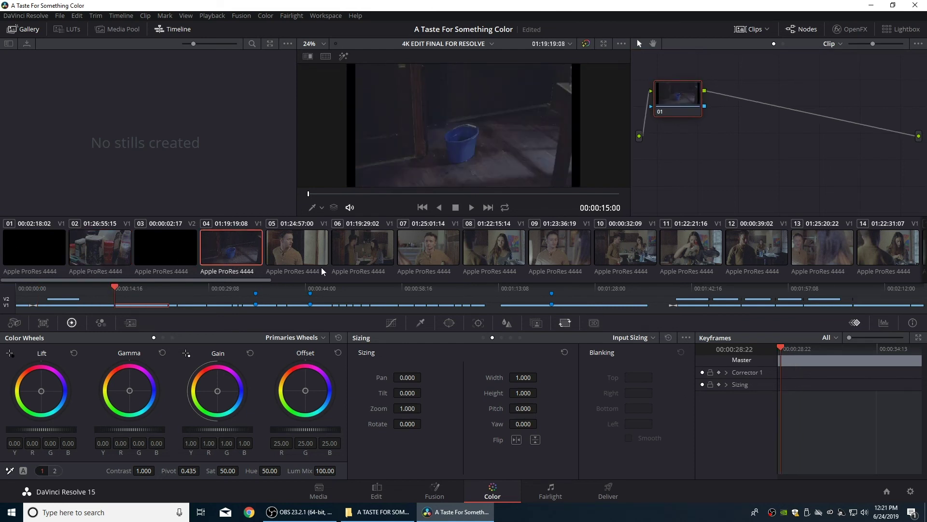
pyautogui.hscroll(1, 294, 277)
pyautogui.moveTo(265, 284); pyautogui.dragTo(594, 296)
pyautogui.keyDown('shift'); pyautogui.click(554, 259); pyautogui.keyUp('shift')
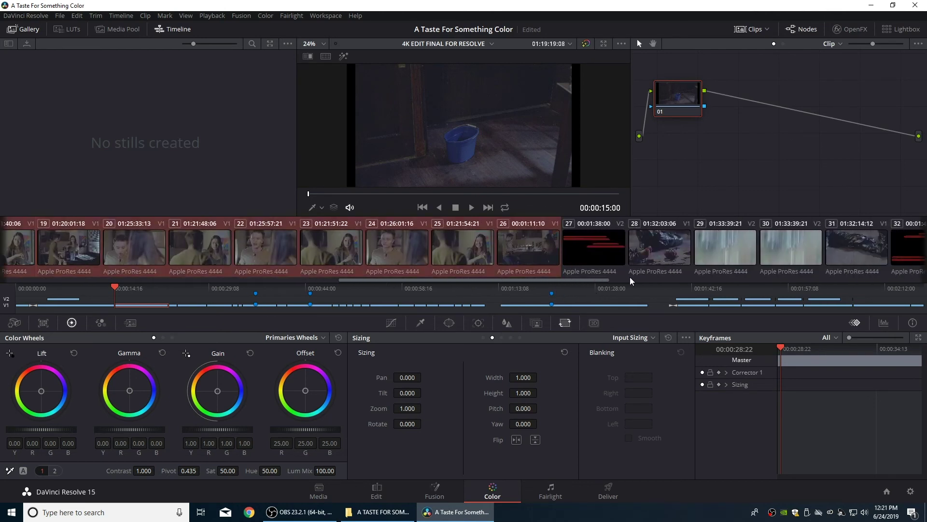
pyautogui.keyDown('ctrl'); pyautogui.click(648, 263); pyautogui.keyUp('ctrl')
pyautogui.moveTo(748, 256); pyautogui.dragTo(845, 251)
pyautogui.moveTo(598, 282); pyautogui.dragTo(751, 280)
pyautogui.moveTo(491, 259); pyautogui.dragTo(778, 250)
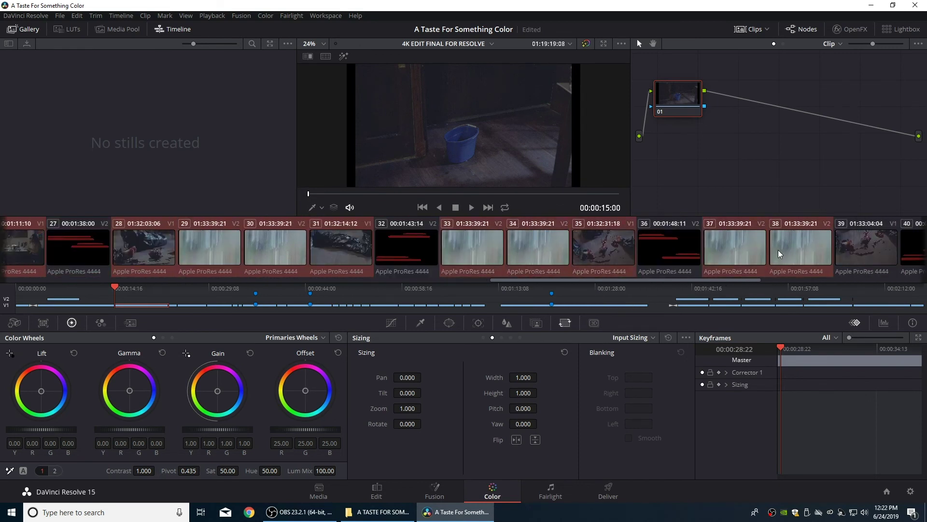
pyautogui.moveTo(688, 280); pyautogui.dragTo(741, 284)
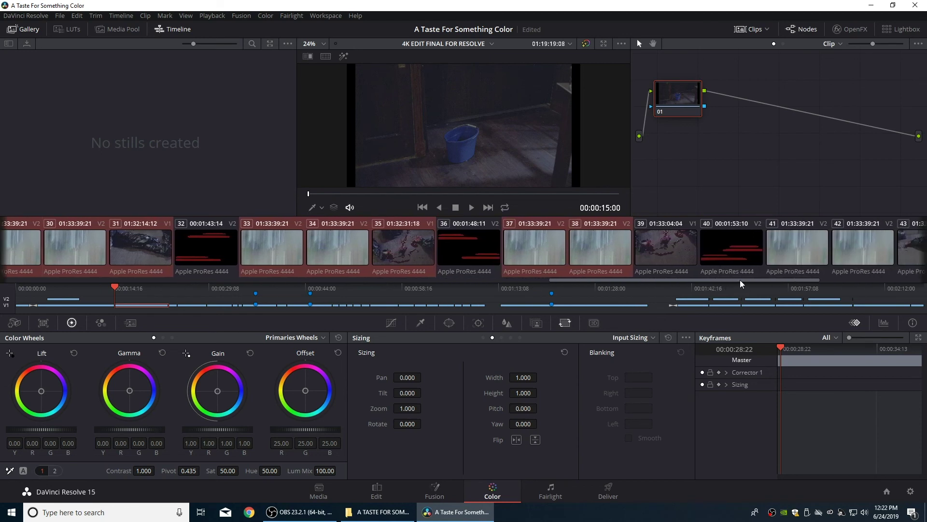
pyautogui.keyDown('shift'); pyautogui.click(692, 269); pyautogui.keyUp('shift')
pyautogui.moveTo(784, 256); pyautogui.dragTo(835, 251)
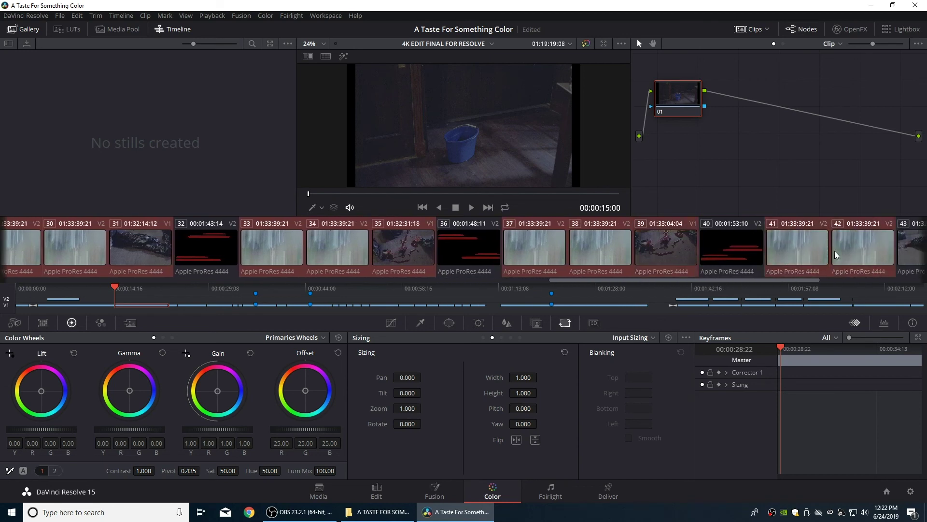
pyautogui.moveTo(775, 280); pyautogui.dragTo(879, 281)
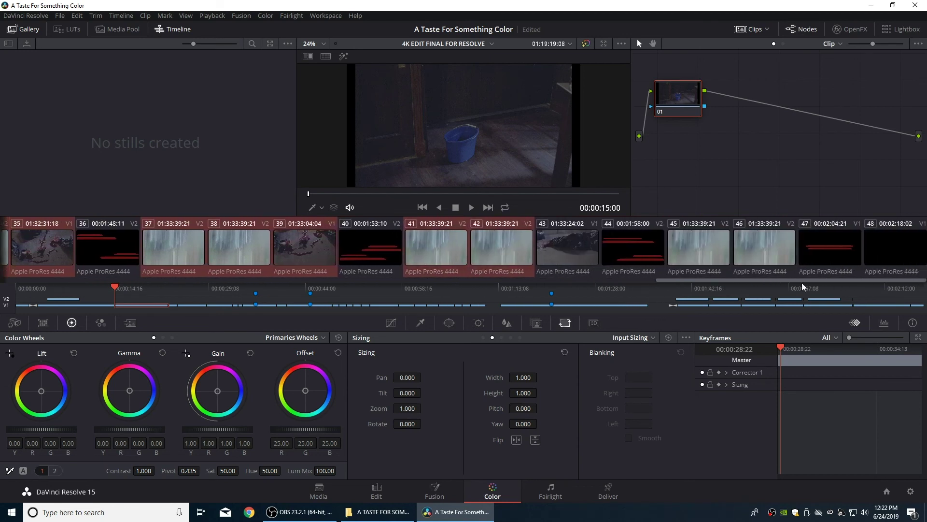
pyautogui.moveTo(583, 251); pyautogui.dragTo(763, 247)
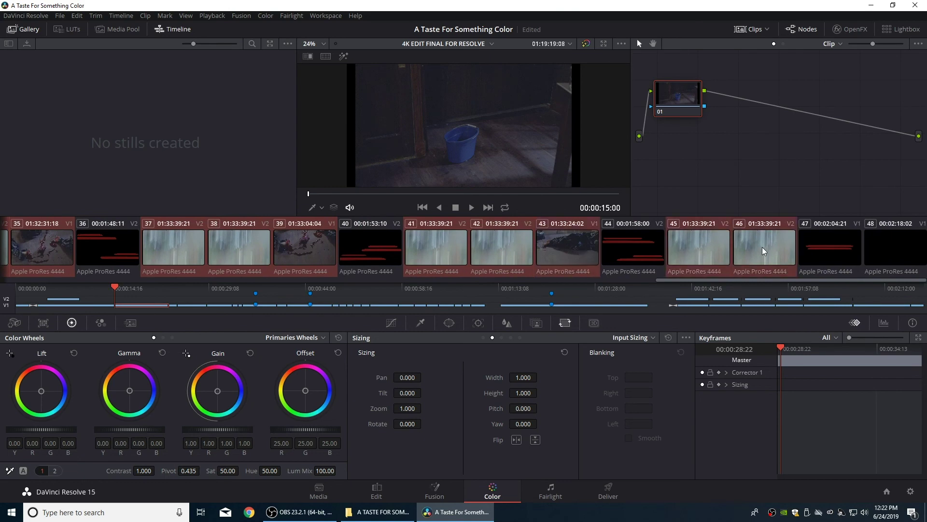
pyautogui.moveTo(736, 284); pyautogui.dragTo(53, 301)
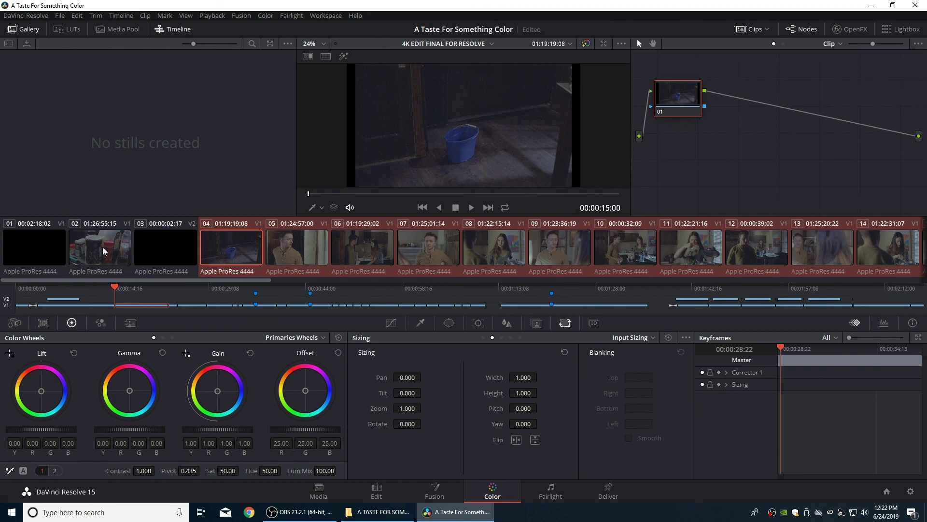
# - Apply a 1.08 Input Sizing Zoom to the selected clips and scrub the shots to check
pyautogui.write('1.08')
pyautogui.press('Return')
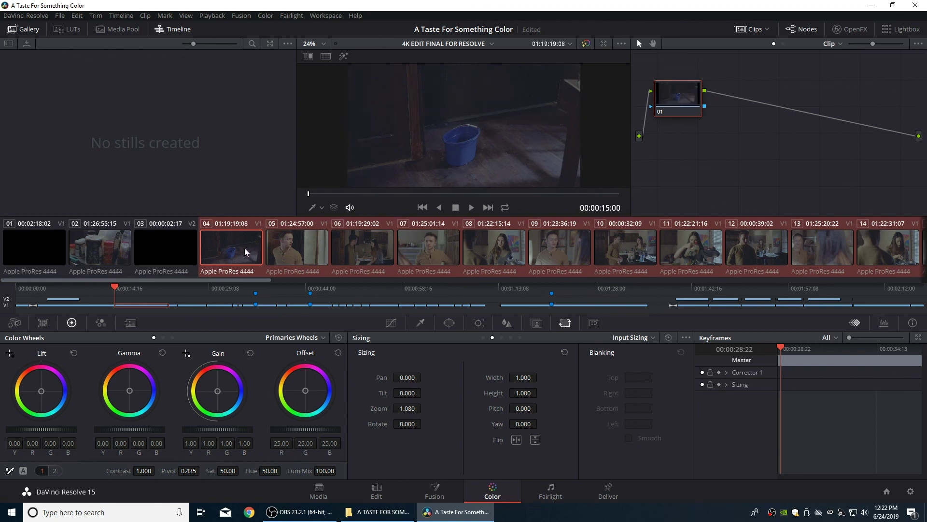
pyautogui.click(234, 253)
pyautogui.moveTo(149, 291); pyautogui.dragTo(745, 293)
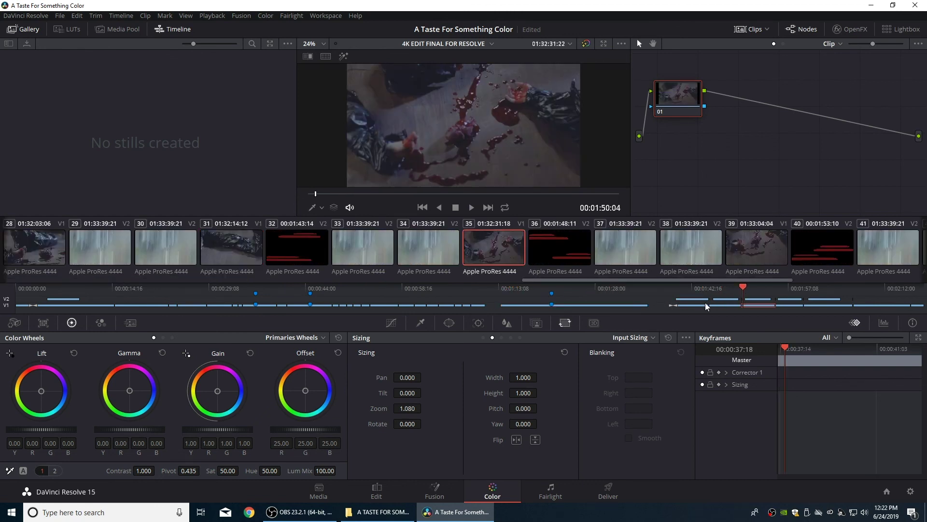